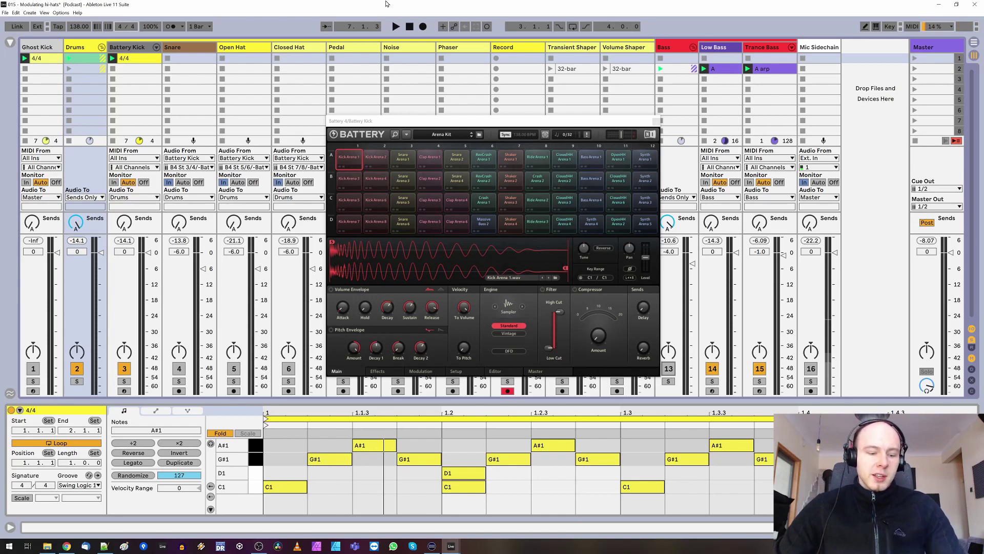
- Play the beat with Snare, Open Hat and Closed Hat re-enabled, then replay with Closed Hat soloed
key("space")
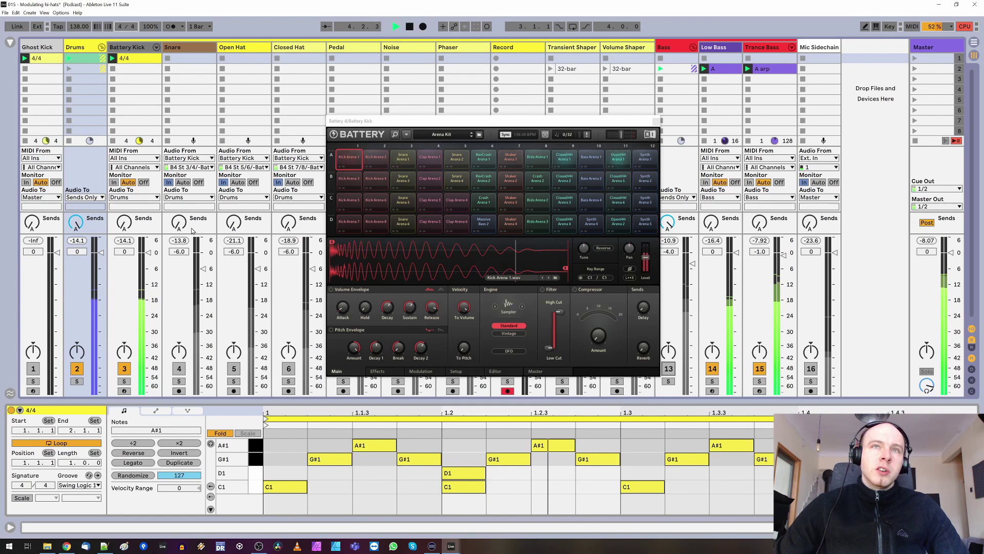
left_click(179, 368)
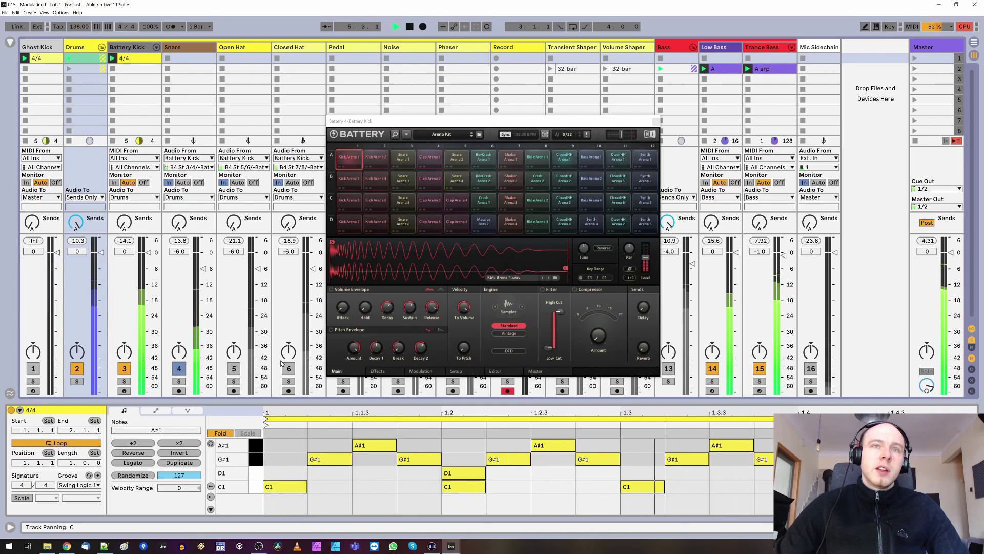
left_click(234, 369)
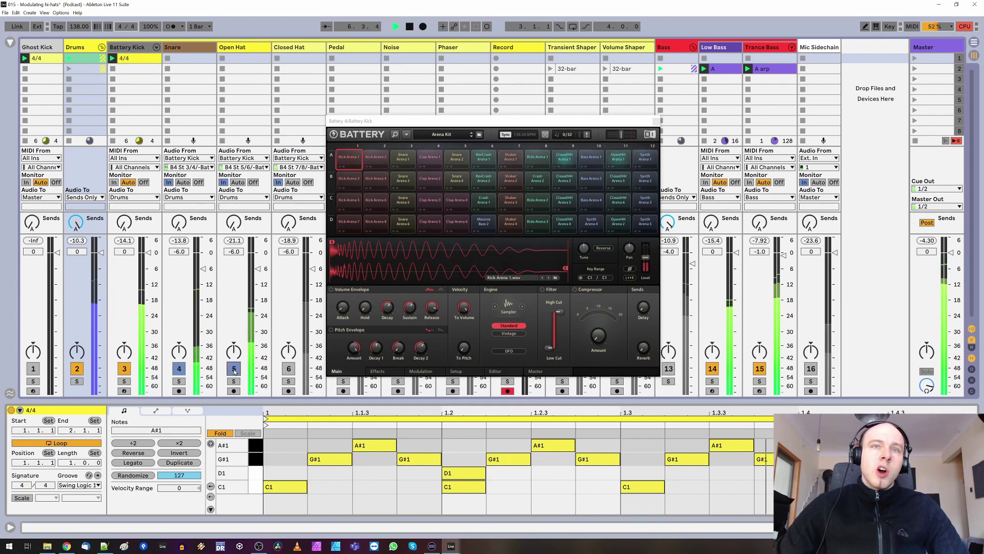
left_click(289, 368)
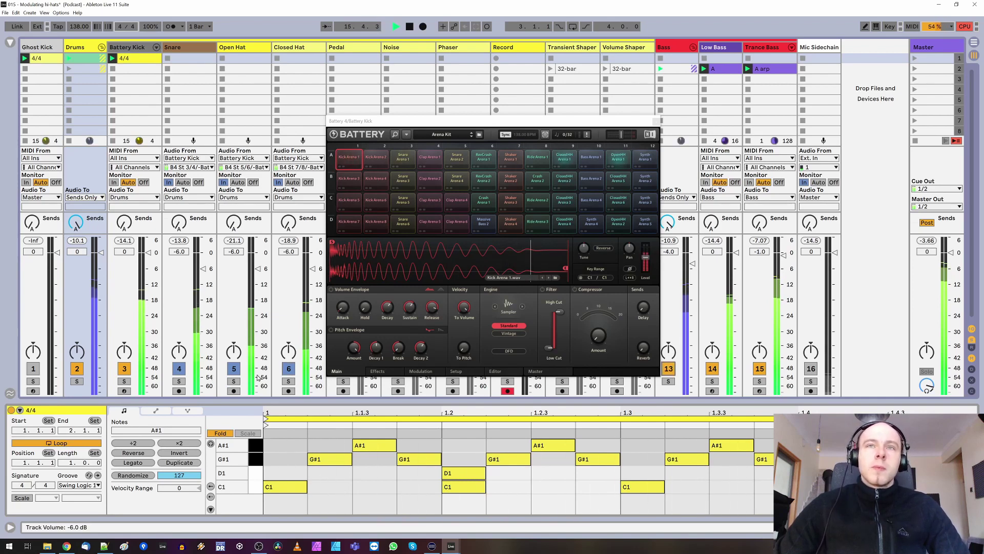
left_click(289, 381)
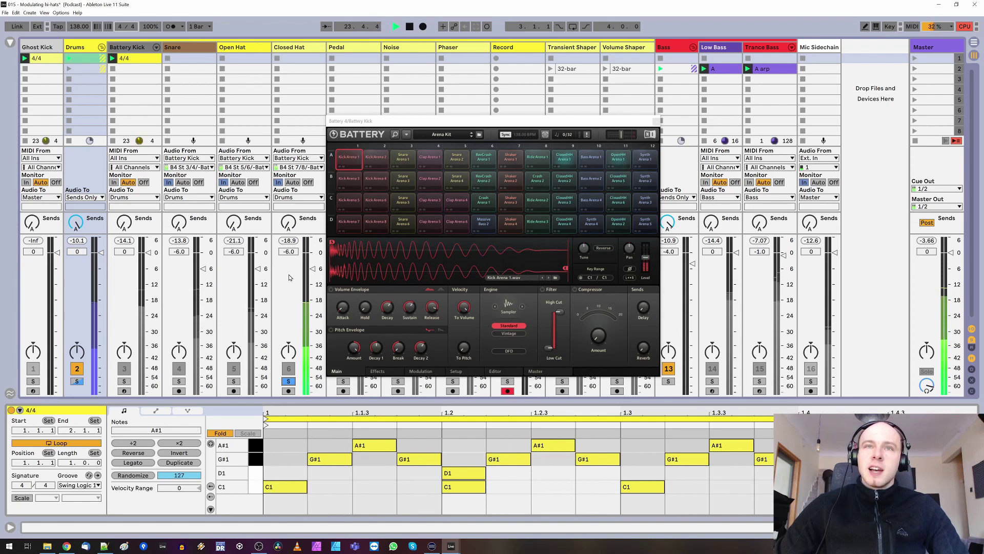
key("space")
key("space")
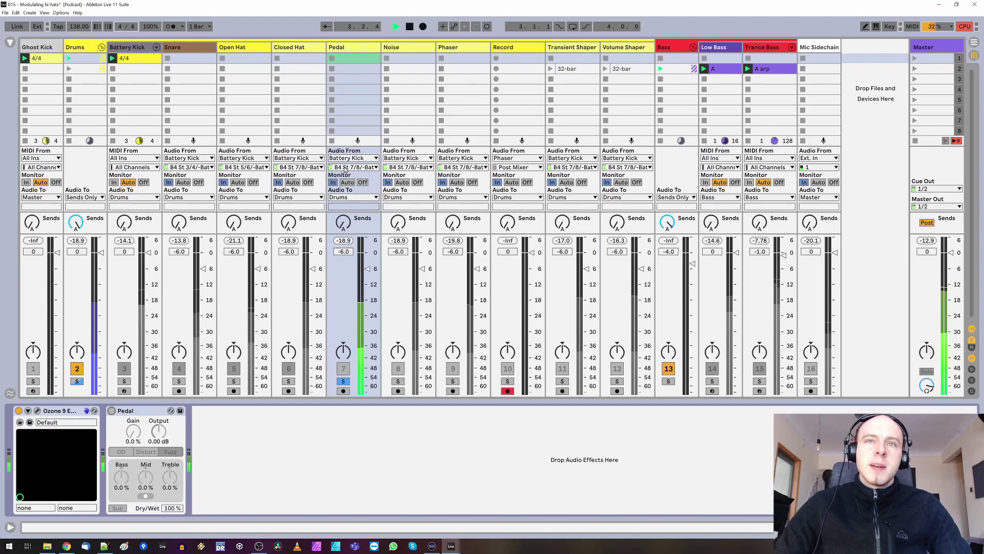
- Enable the Pedal fuzz and lower its output to -8 dB, A/B-ing it against bypass
left_click(112, 410)
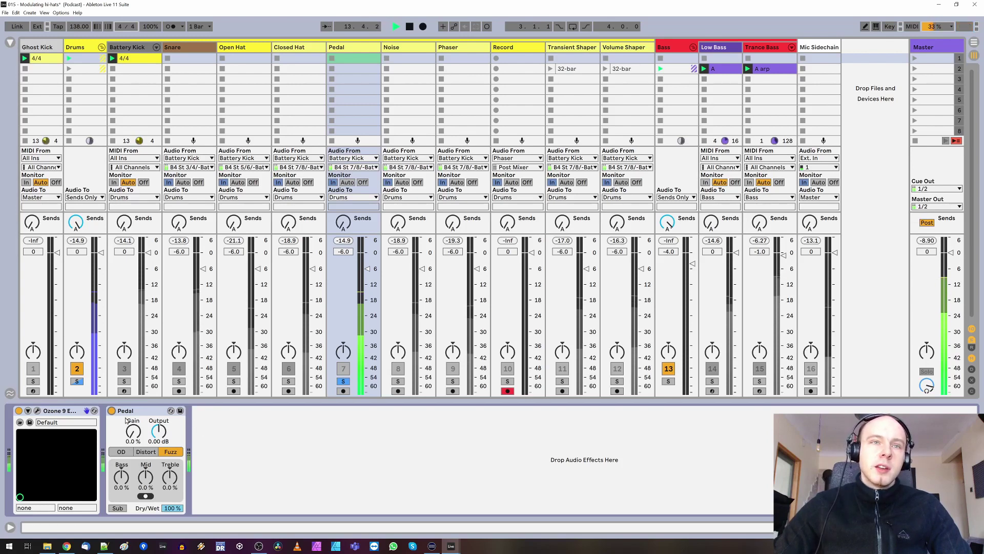
left_click(111, 410)
left_click(112, 411)
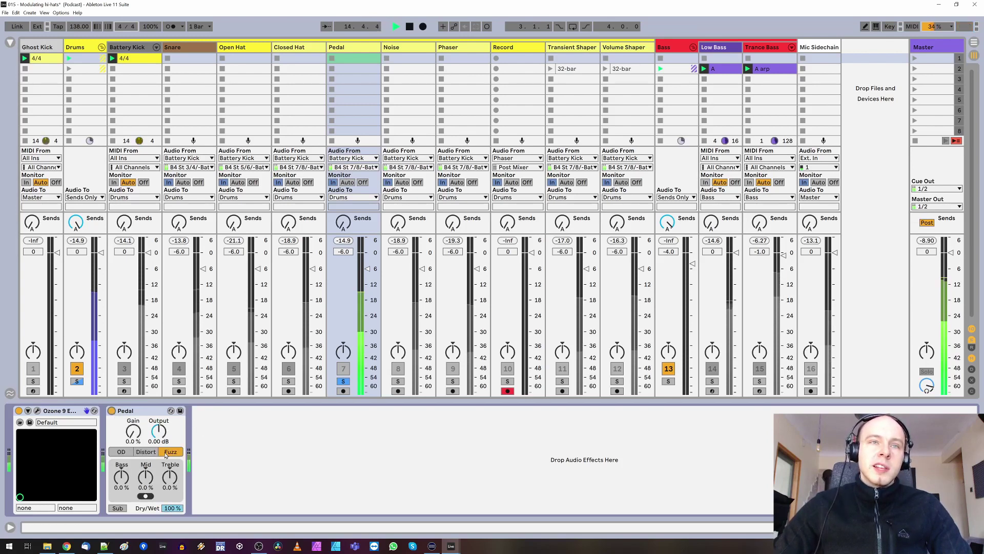
left_click_drag(159, 446, 159, 458)
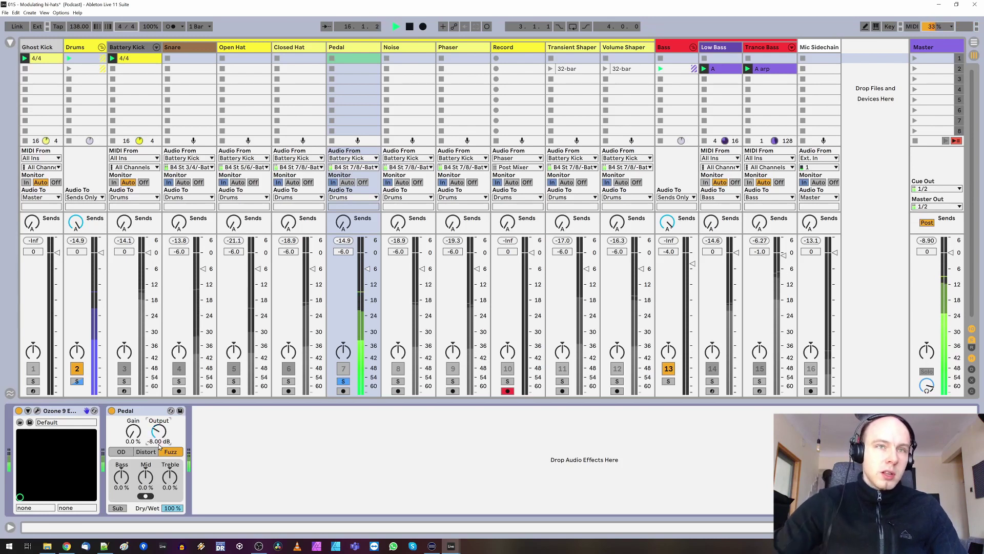
left_click(111, 411)
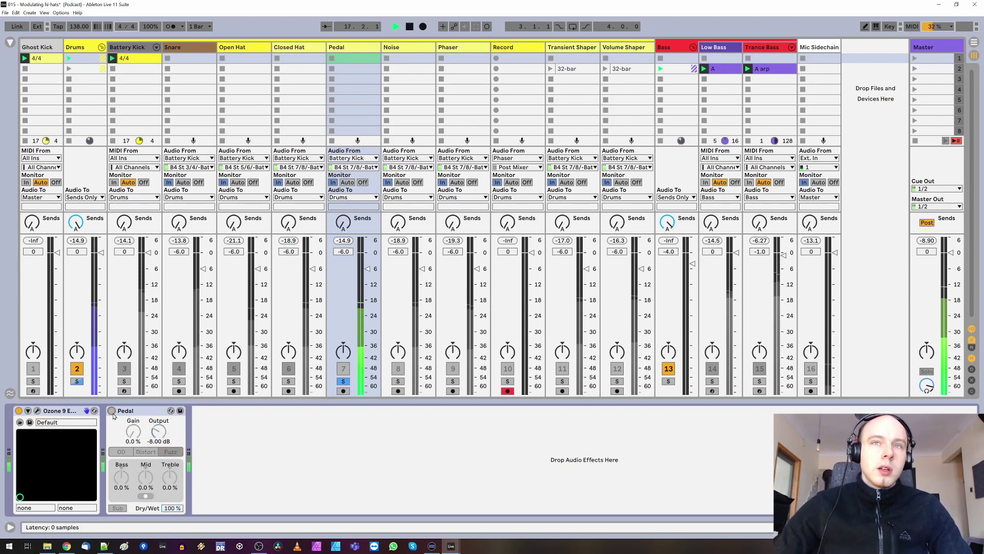
left_click(112, 411)
- Set the Pedal dry/wet to 50%, then 40%, comparing against bypass each time
left_click(174, 508)
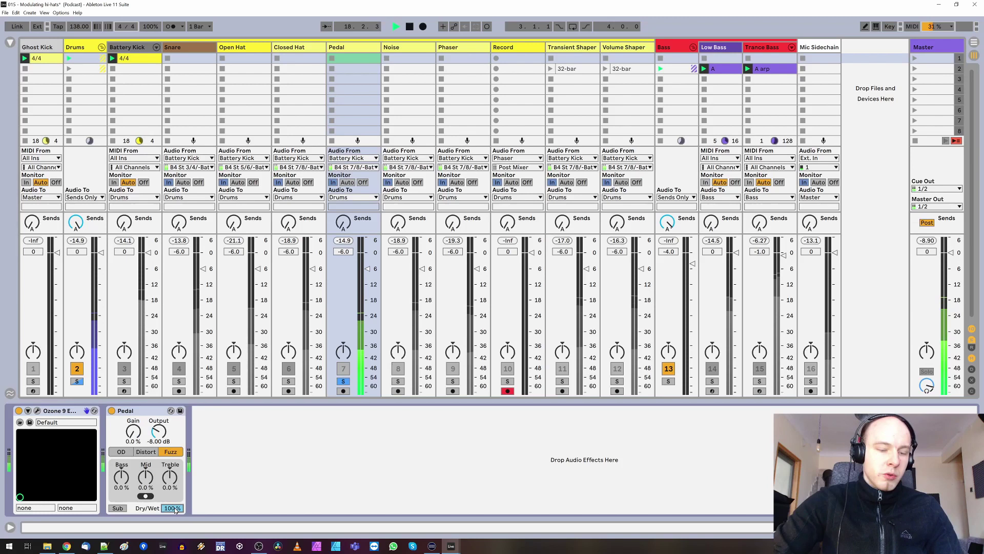
type("50")
key("Return")
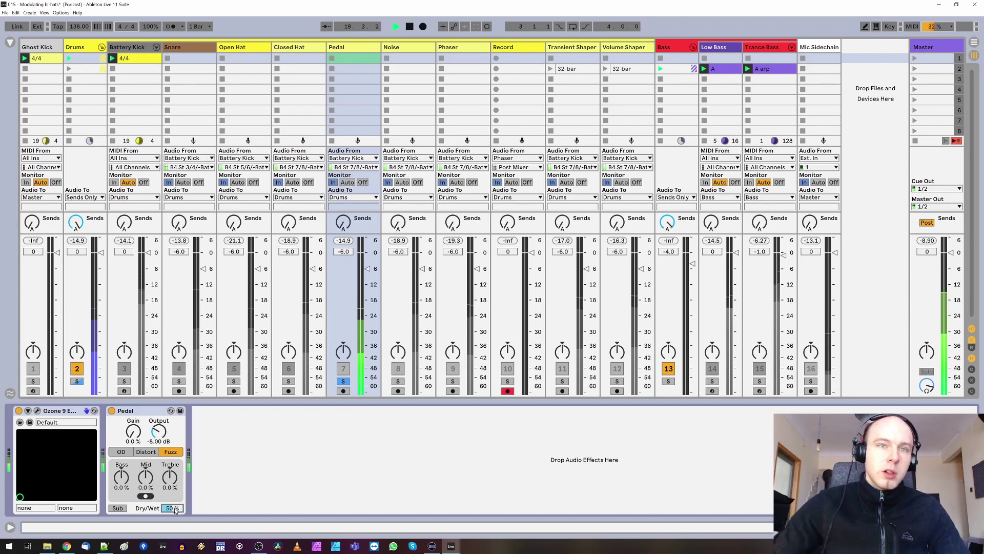
left_click(112, 411)
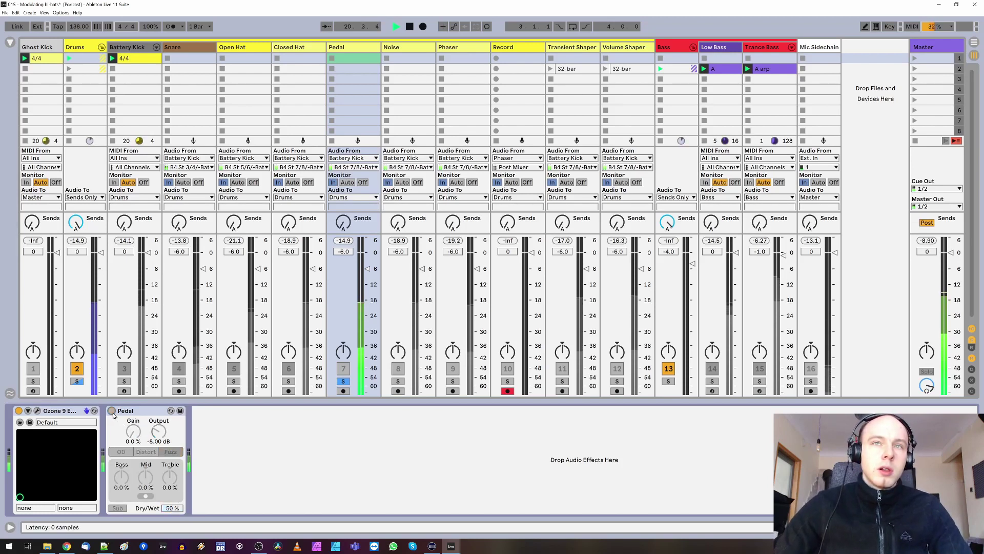
left_click(112, 411)
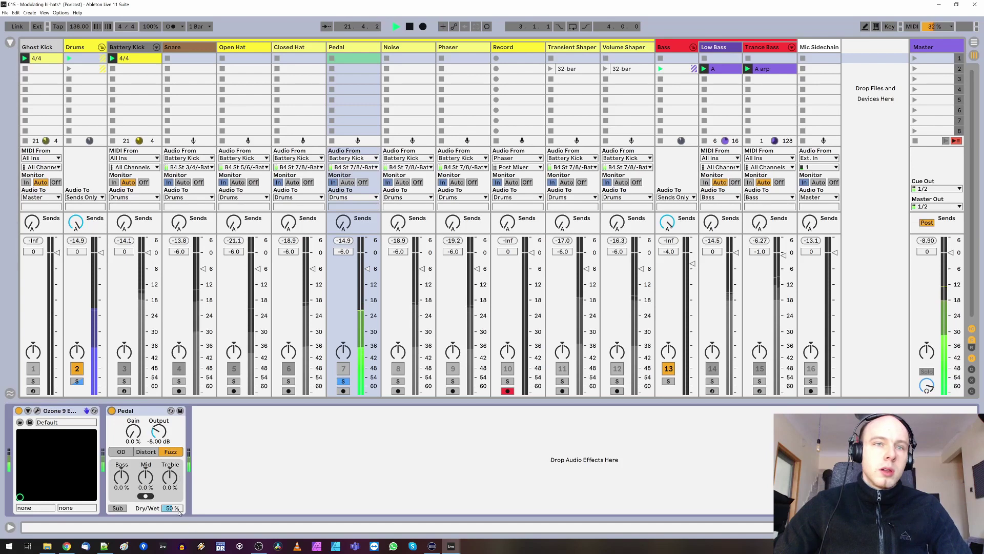
type("40")
key("Return")
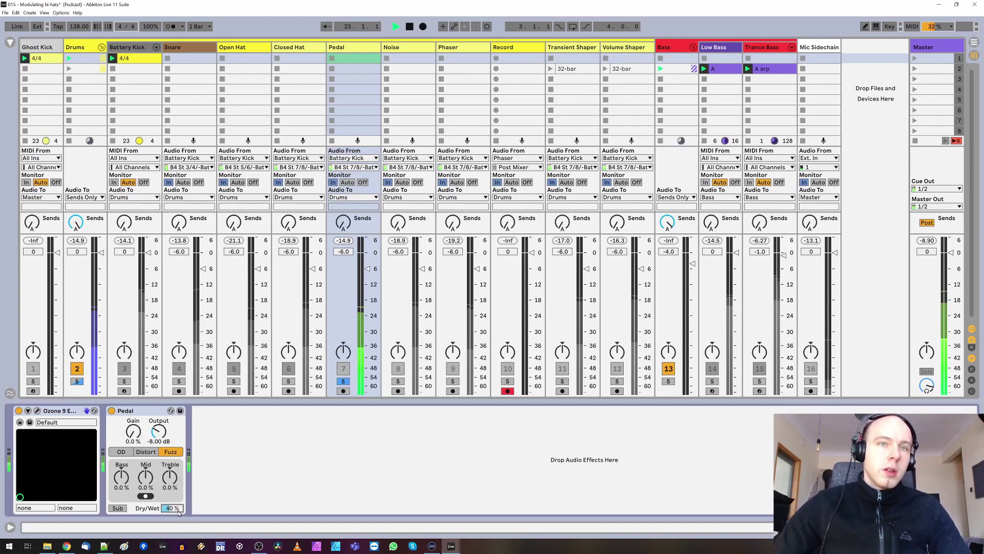
left_click(112, 411)
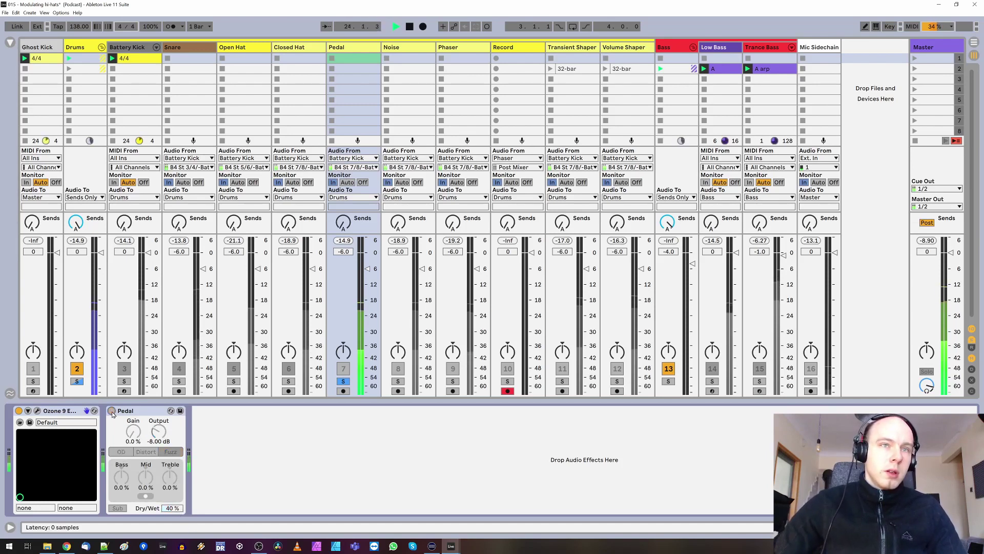
left_click(112, 411)
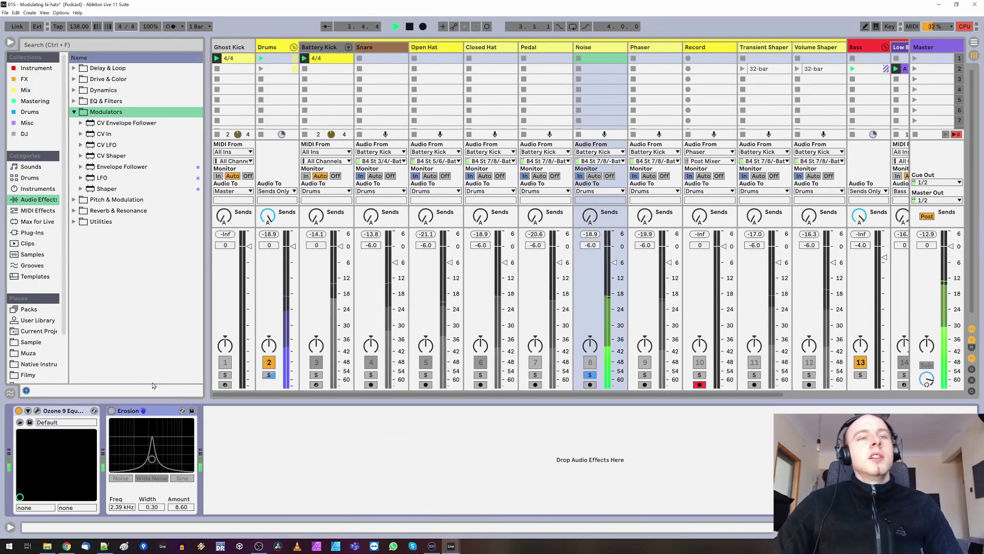
- Enable Erosion in Wide Noise mode and raise its frequency to 4.55 kHz
left_click(112, 410)
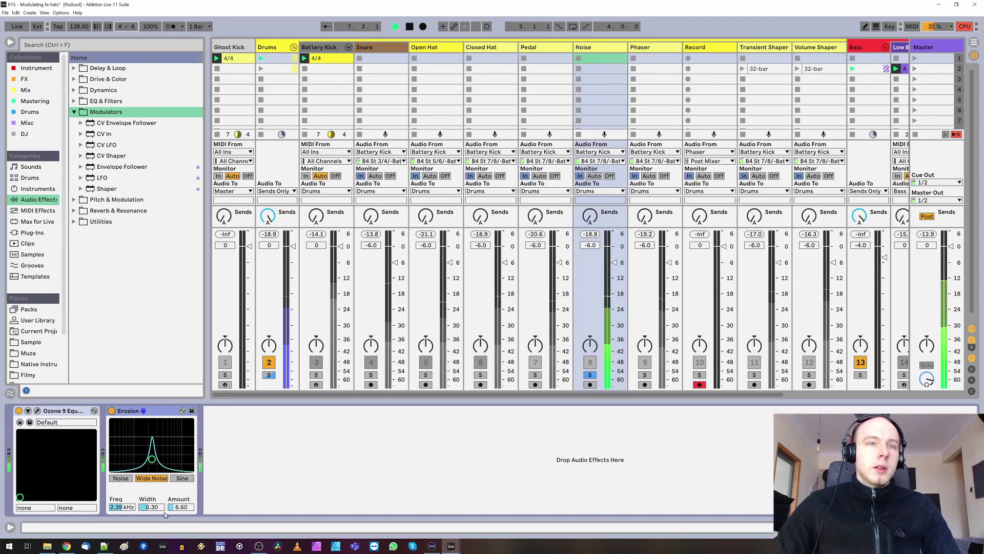
mouse_move(129, 510)
left_mouse_down()
mouse_move(129, 479)
mouse_move(129, 521)
mouse_move(129, 498)
left_mouse_up()
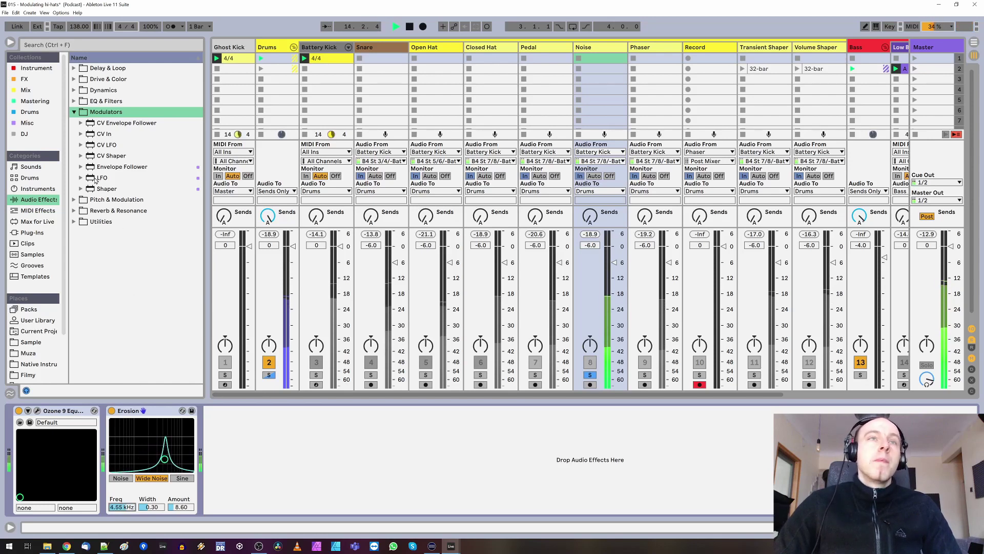
- Add an LFO after Erosion, wrap Erosion in an Audio Effect Rack, and map its frequency to the first macro
left_click_drag(95, 180, 212, 442)
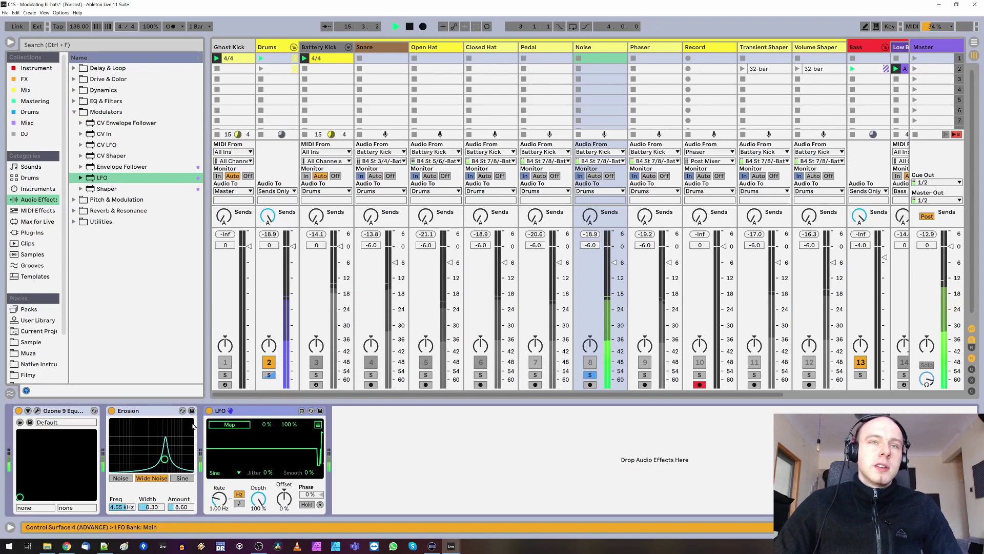
right_click(168, 413)
left_click(189, 484)
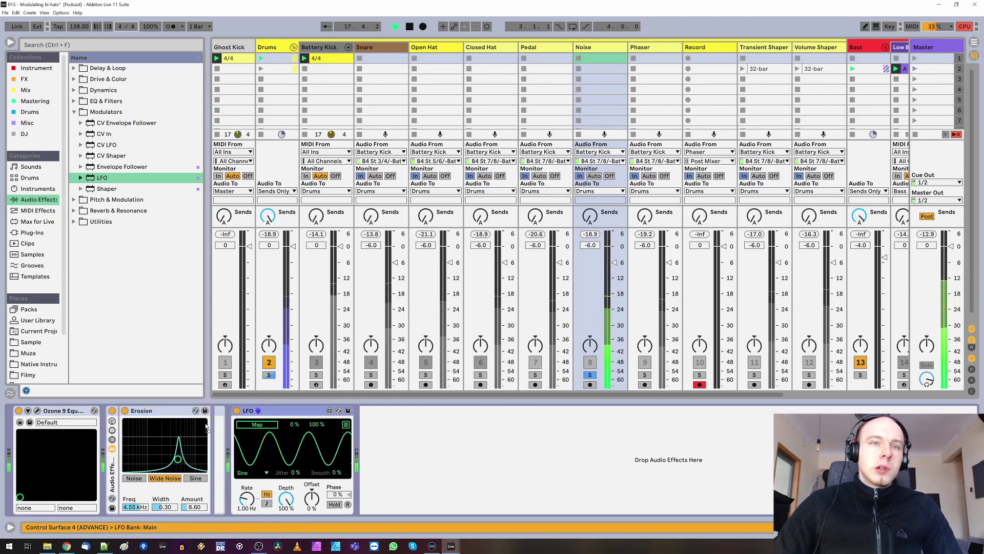
left_click(112, 421)
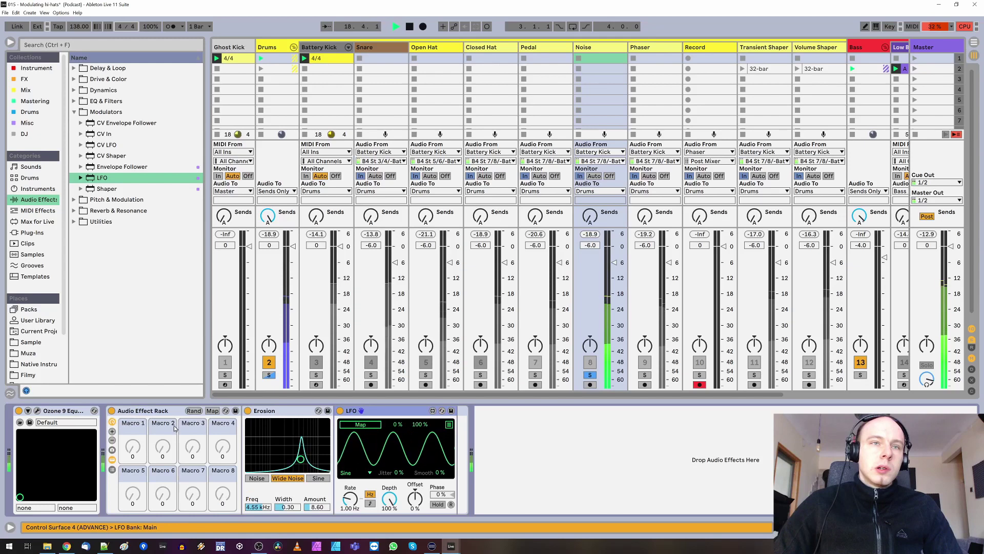
left_click(212, 410)
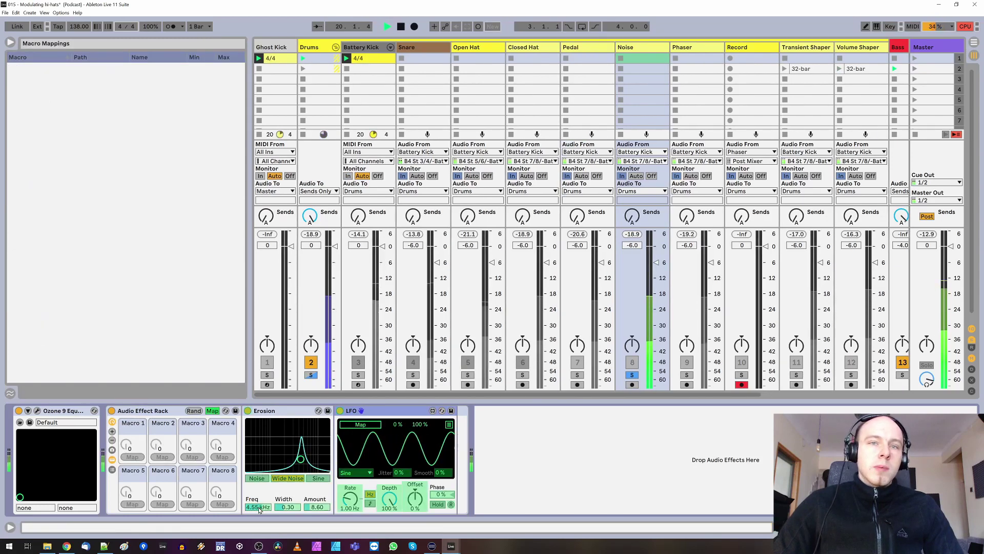
left_click(132, 456)
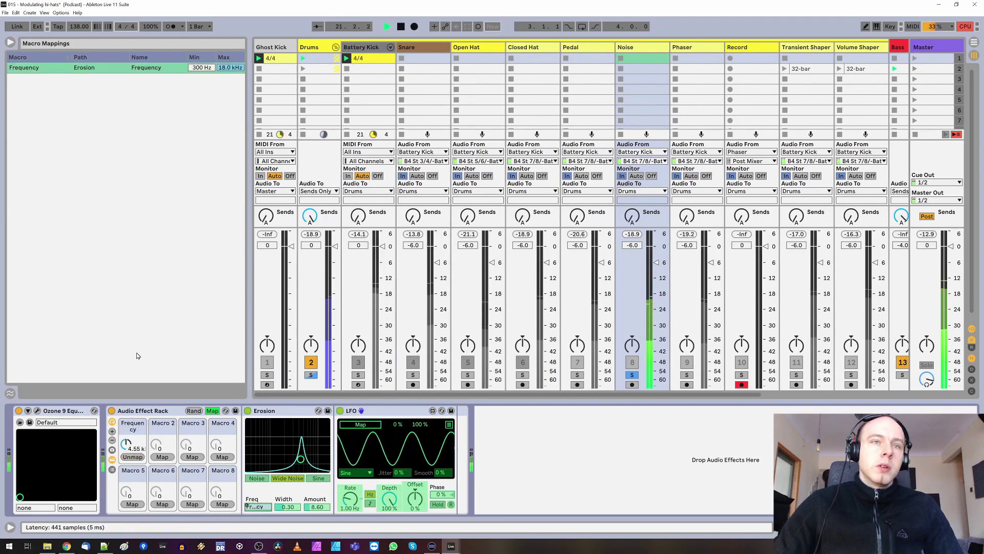
left_click(210, 410)
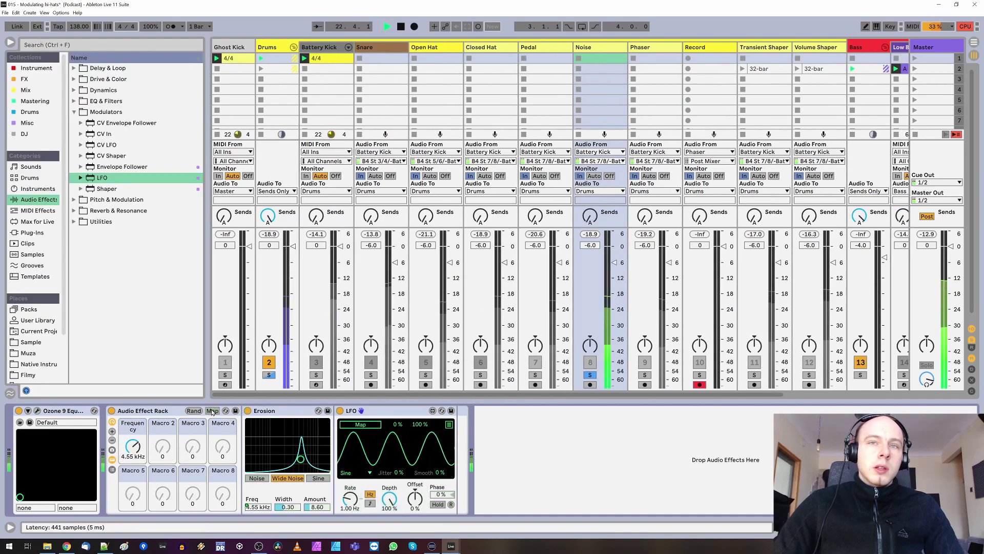
- Target the LFO at the Frequency macro and slow its rate to 0.25 Hz
left_click(366, 426)
left_click(132, 447)
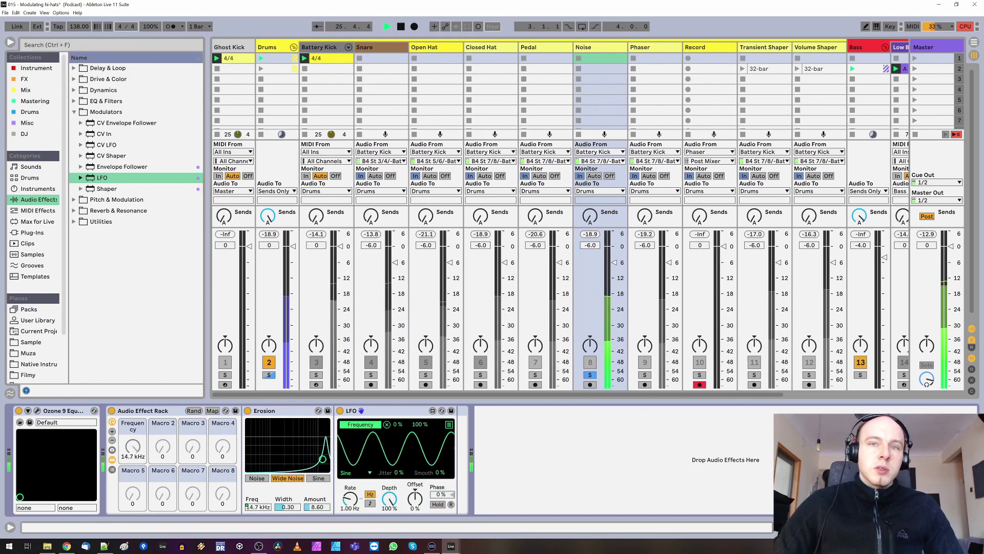
left_click_drag(349, 498, 350, 520)
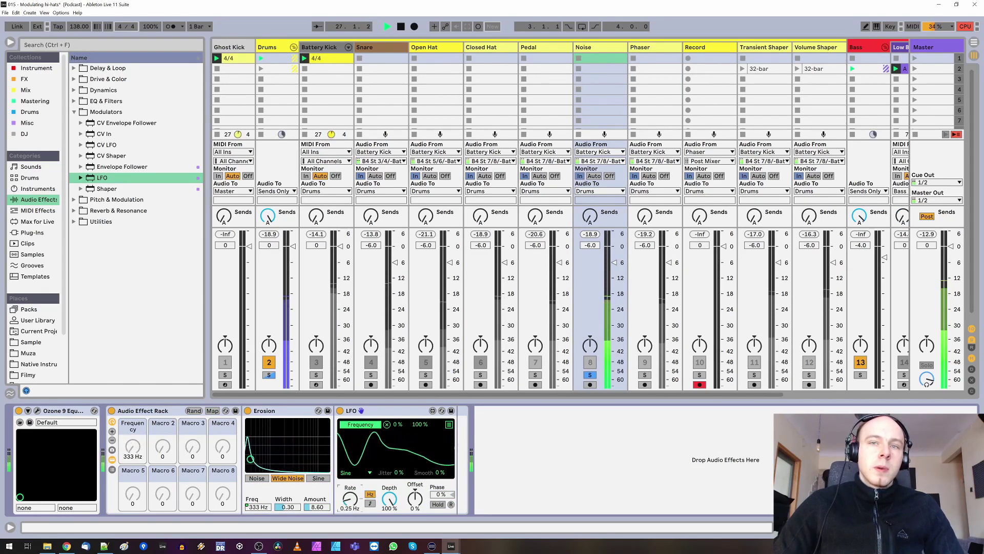
- Set the Frequency macro mapping range to Min 1000 Hz and Max 3500 Hz
left_click(213, 410)
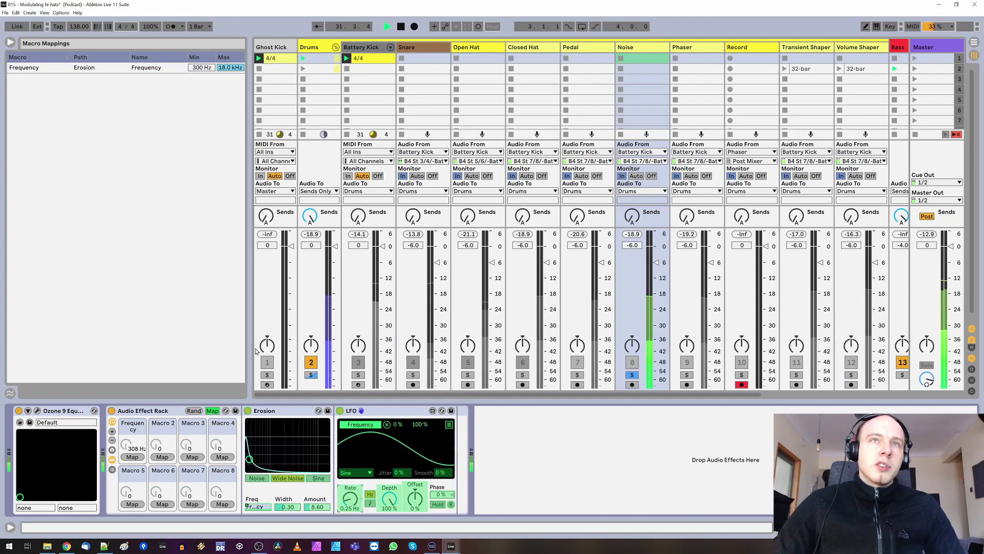
left_click(236, 70)
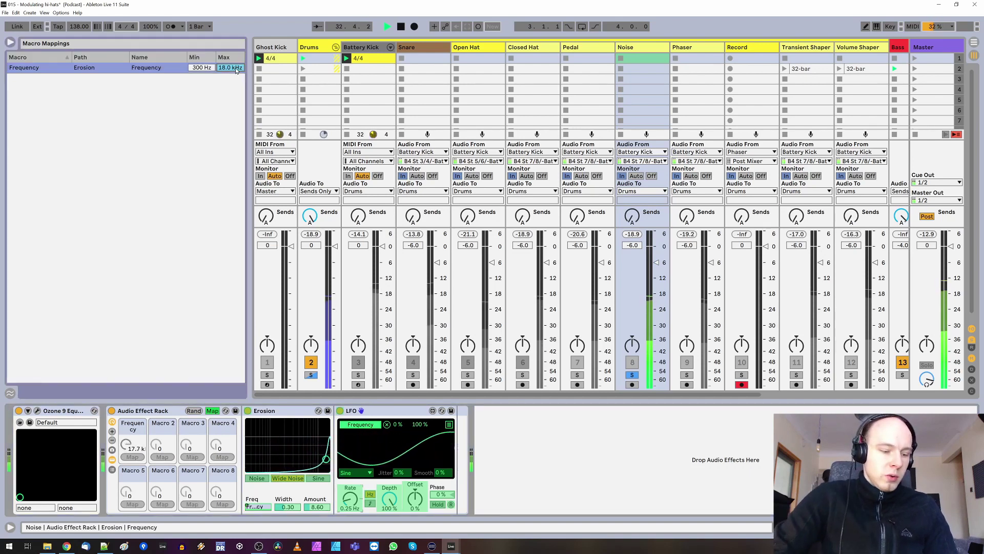
key("BackSpace")
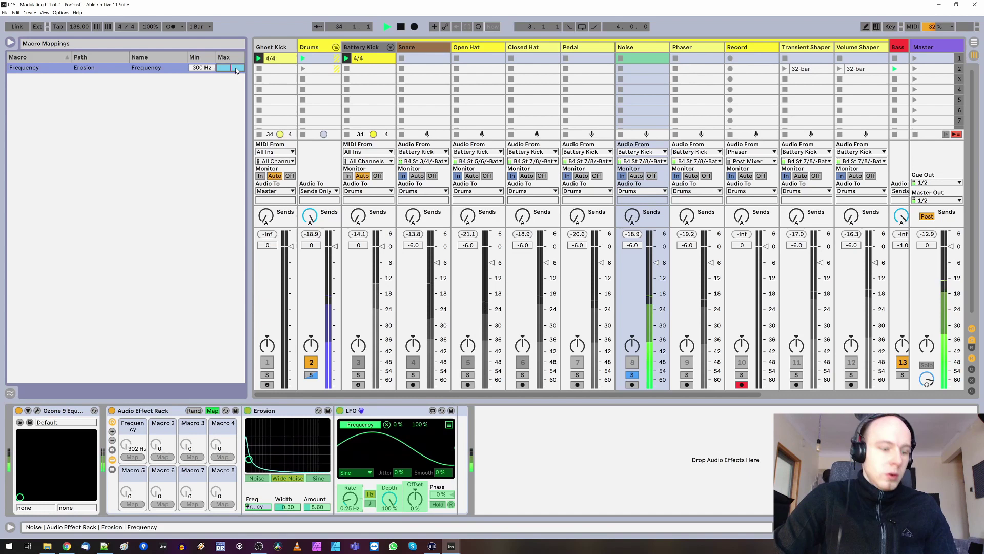
type("3500")
key("Return")
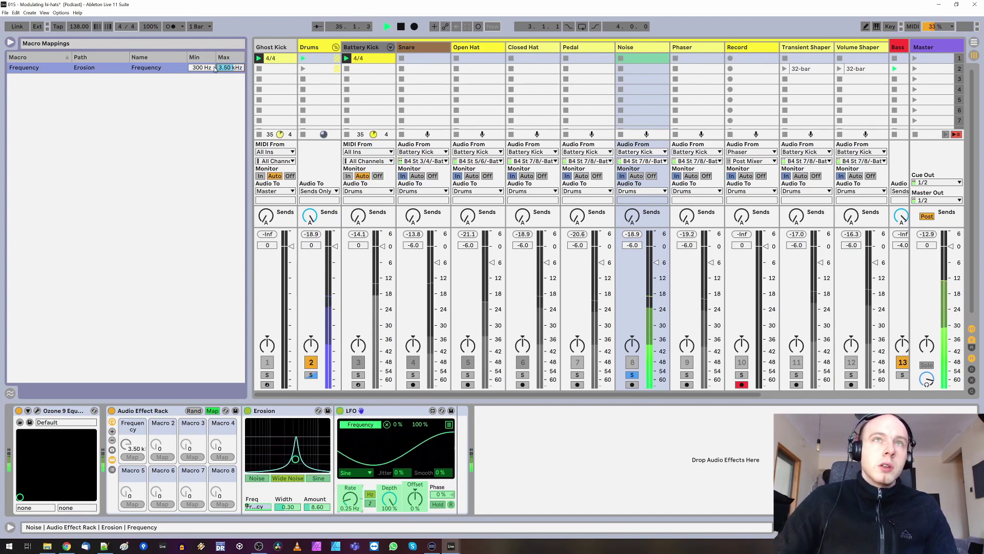
left_click(203, 68)
type("1000")
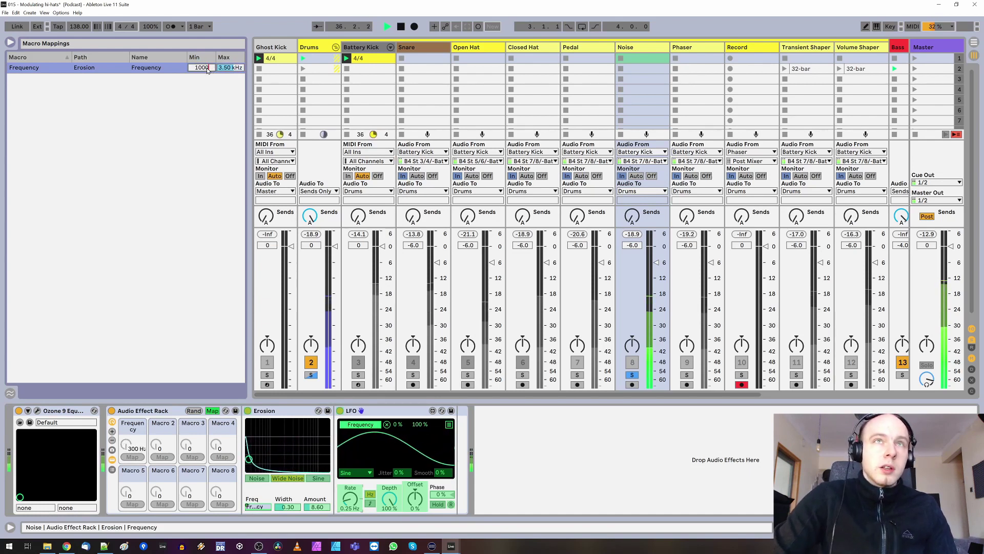
key("Return")
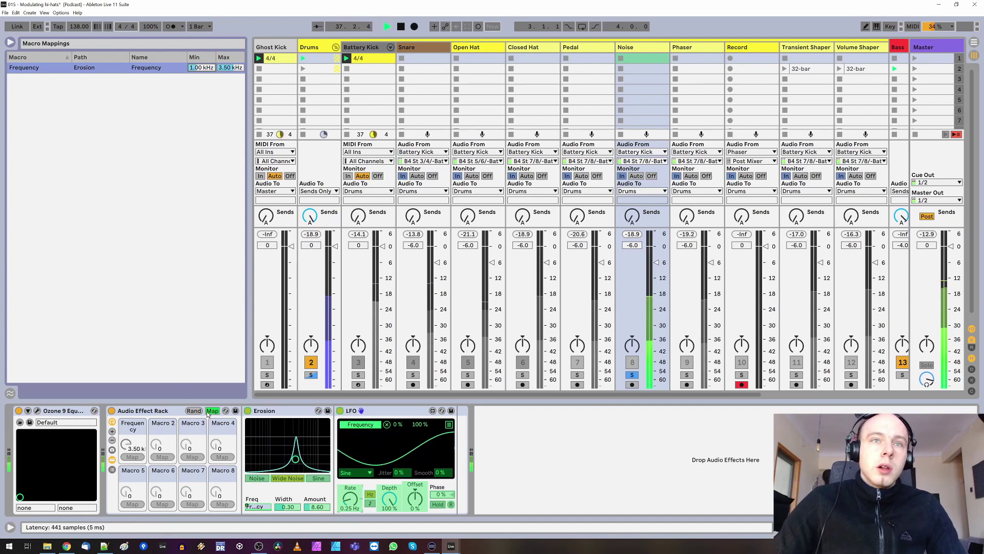
left_click(210, 411)
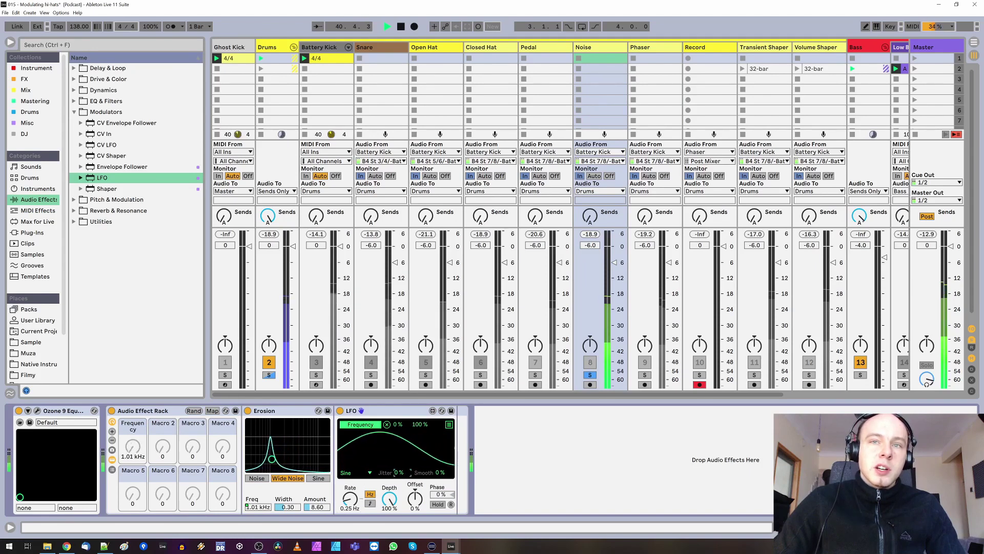
- Add 4% jitter to the LFO and make Drums the only soloed track
left_click_drag(394, 472, 395, 471)
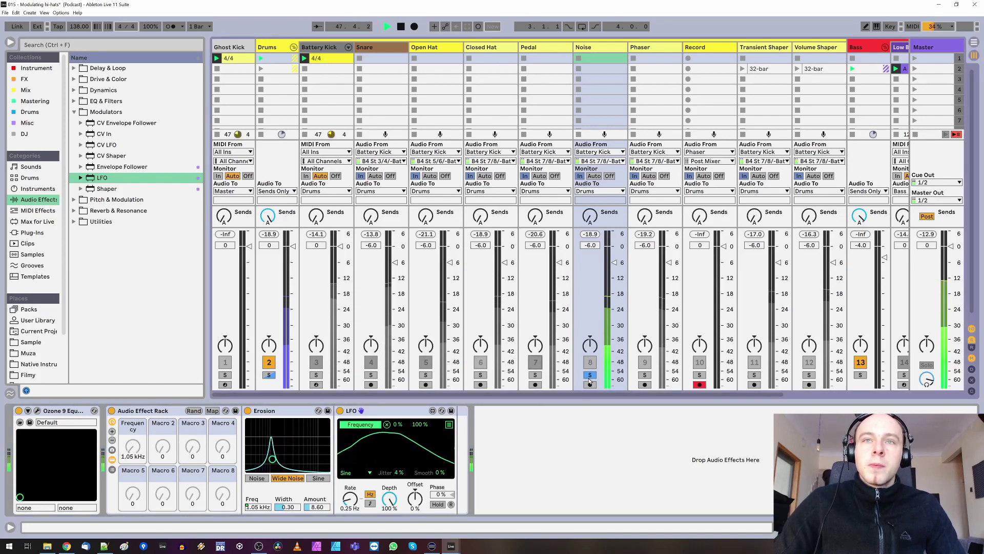
left_click(269, 374)
left_click(271, 377)
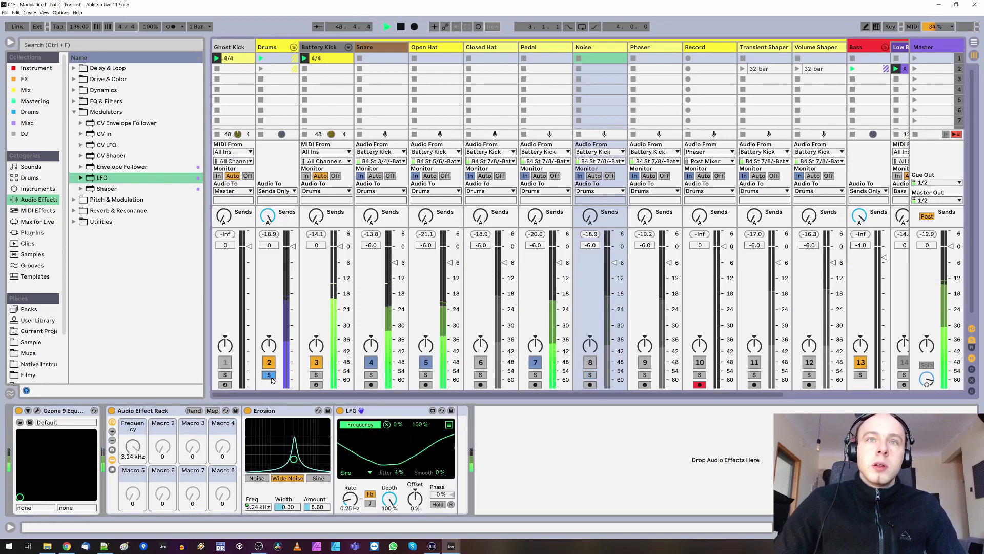
- Switch Closed Hat off and Noise on, and set Erosion's Amount to 15.8
left_click(482, 362)
left_click(590, 362)
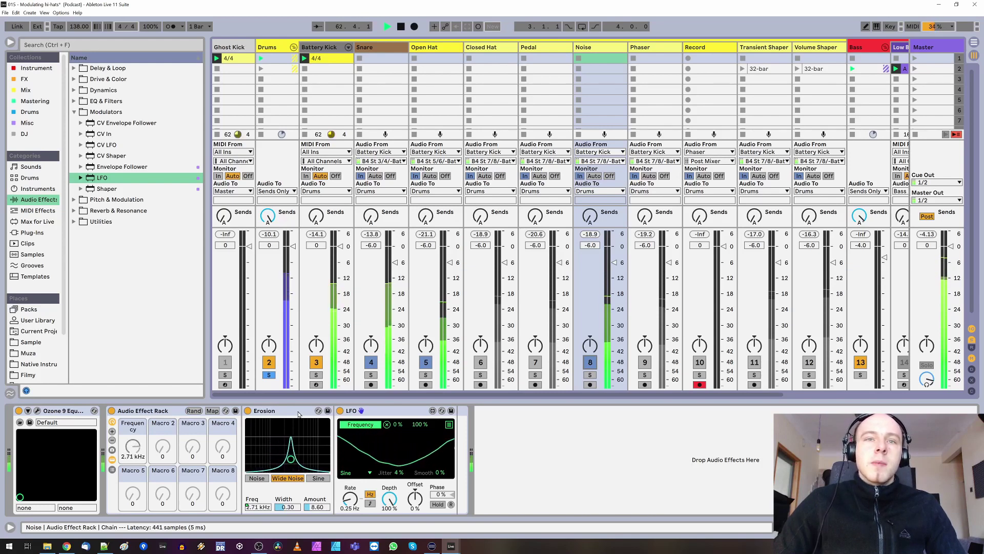
left_click(315, 507)
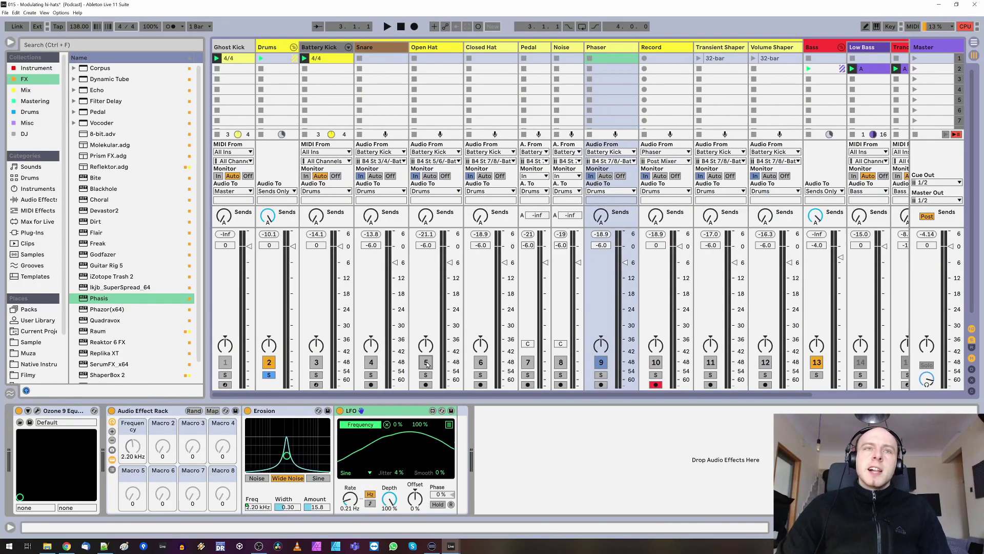
- Load Phasis onto the Phaser track with the Drums > Kashmere Rides preset
key("space")
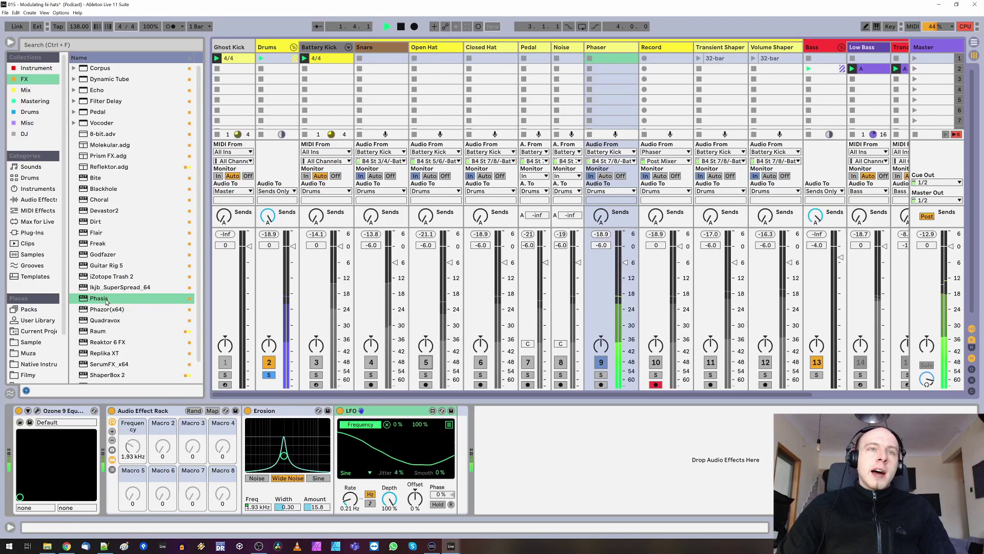
left_click(476, 445)
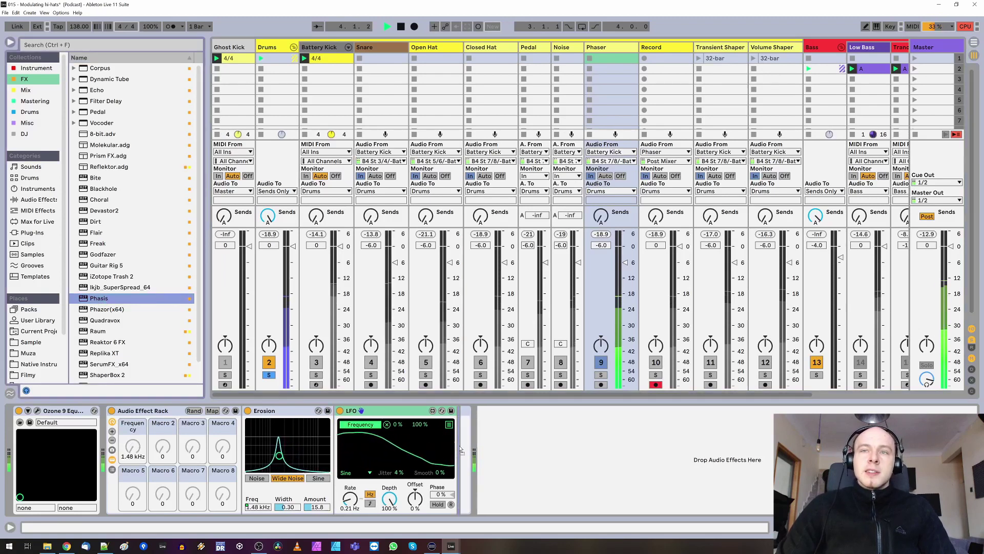
double_click(99, 297)
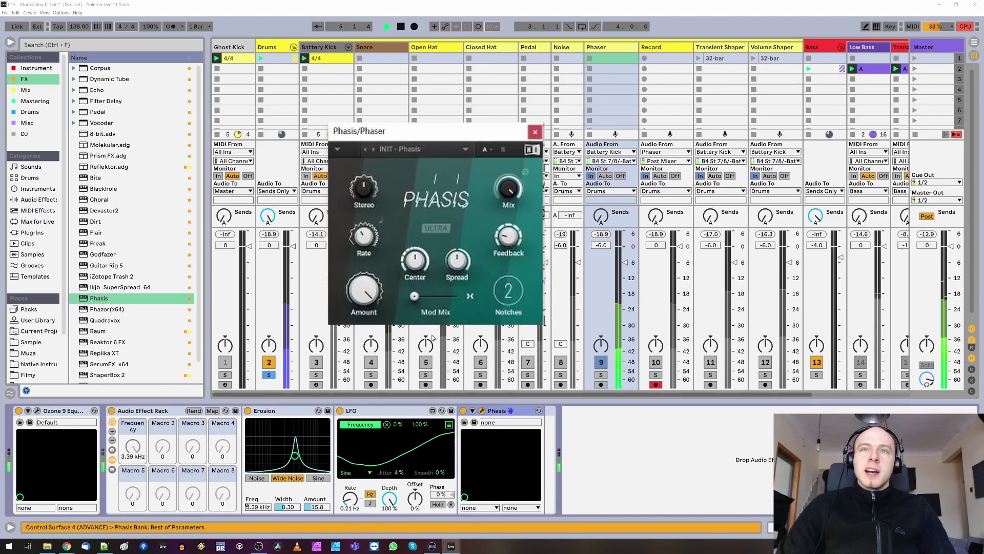
left_click(424, 151)
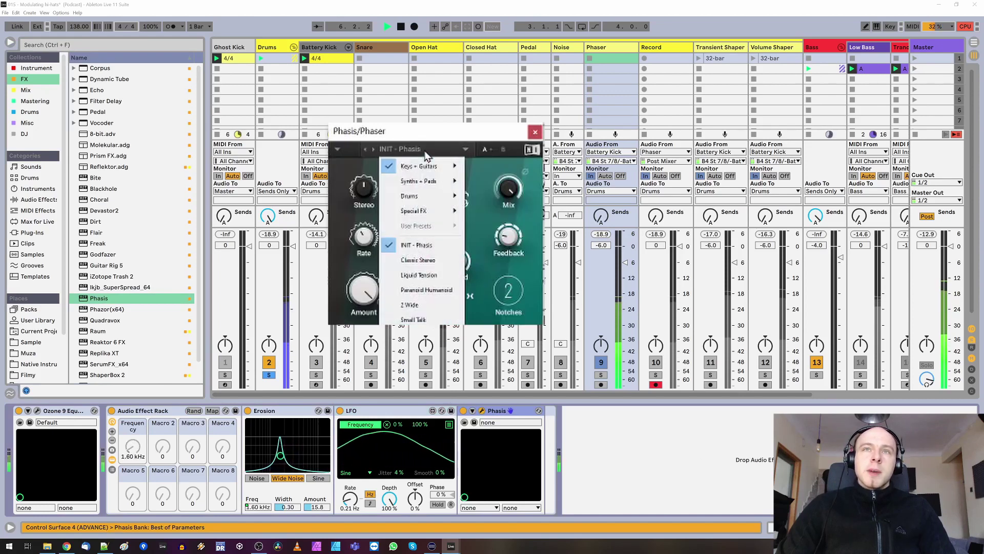
mouse_move(420, 195)
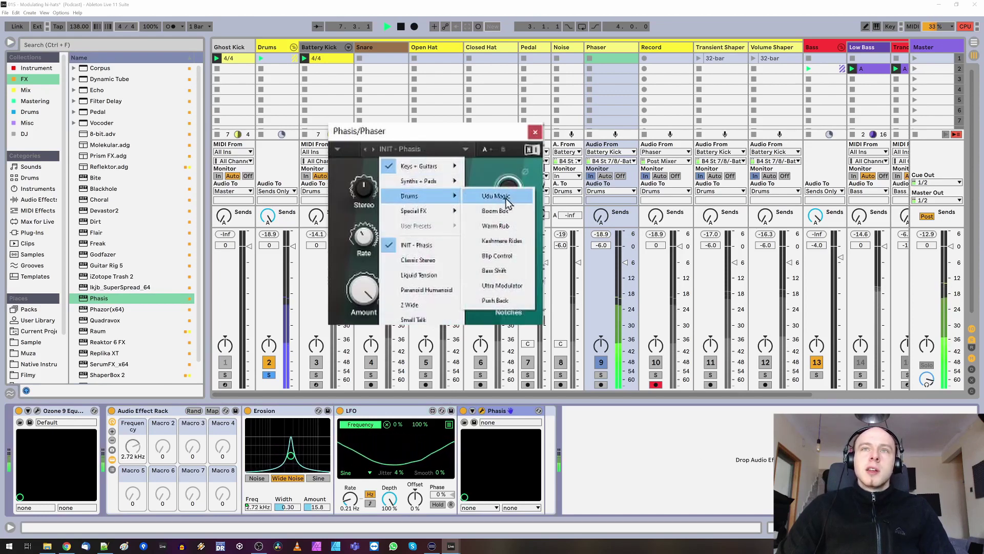
left_click(512, 241)
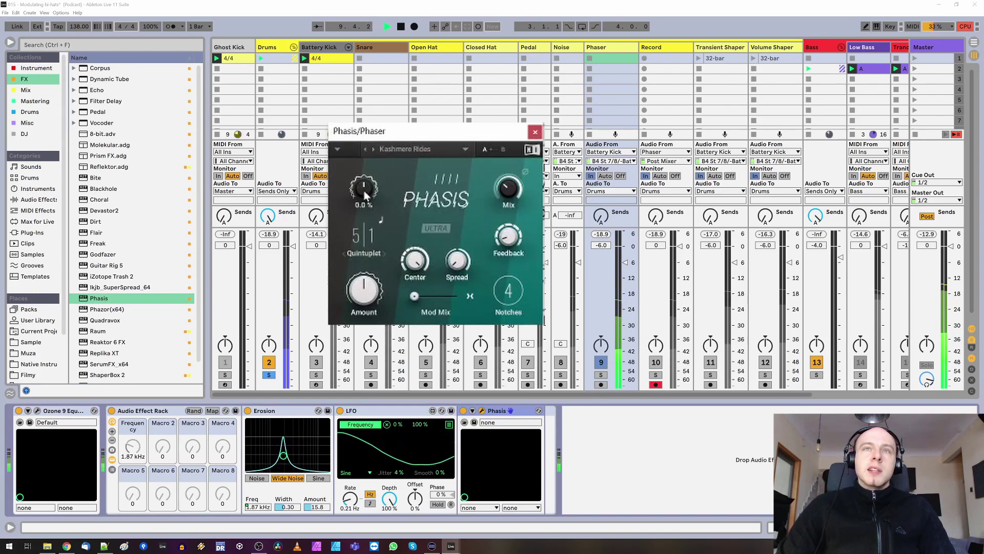
- Raise the Phasis stereo spread to about 10% and set the mix to 100% wet
mouse_move(363, 189)
left_click_drag(363, 189, 363, 183)
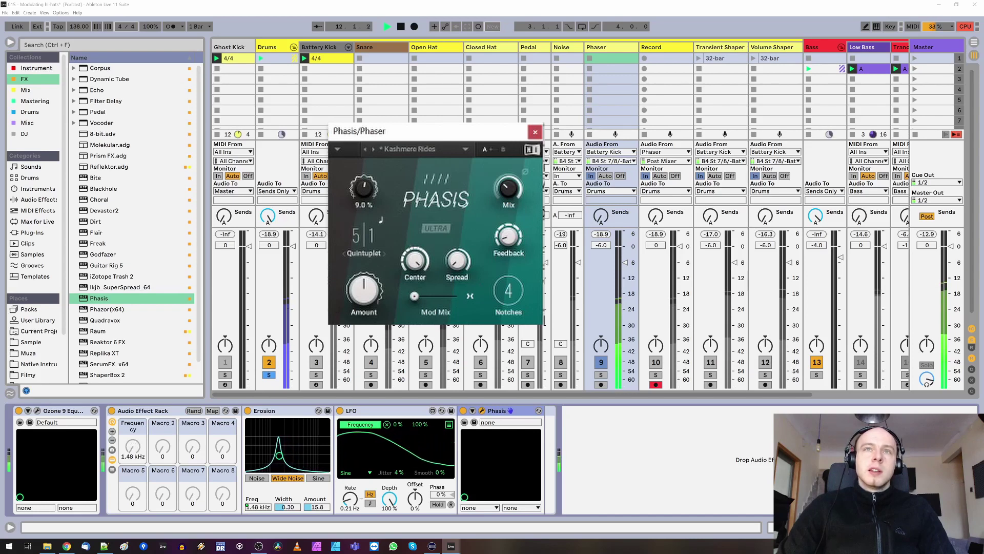
left_click_drag(364, 183, 364, 183)
mouse_move(507, 187)
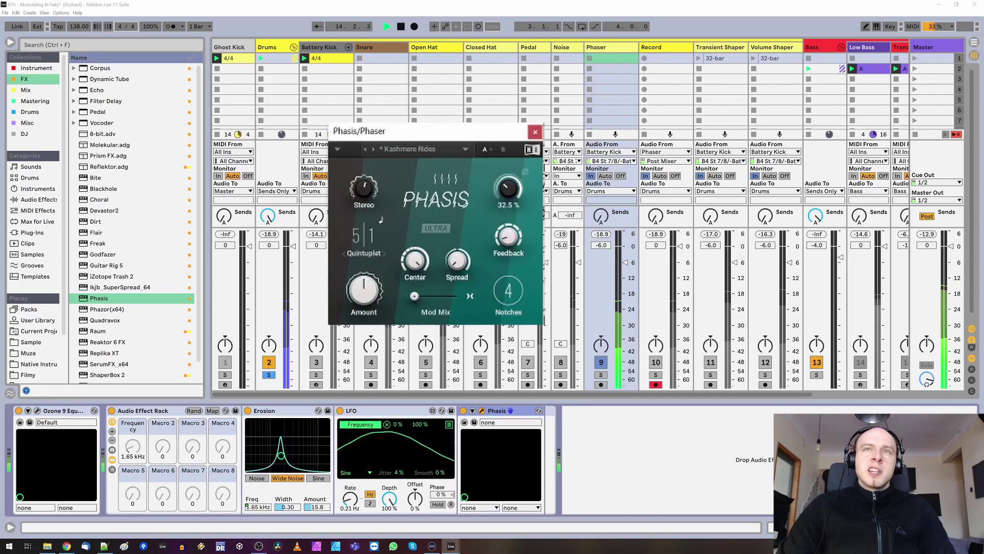
mouse_move(508, 187)
left_mouse_down()
mouse_move(508, 174)
mouse_move(507, 202)
left_mouse_up()
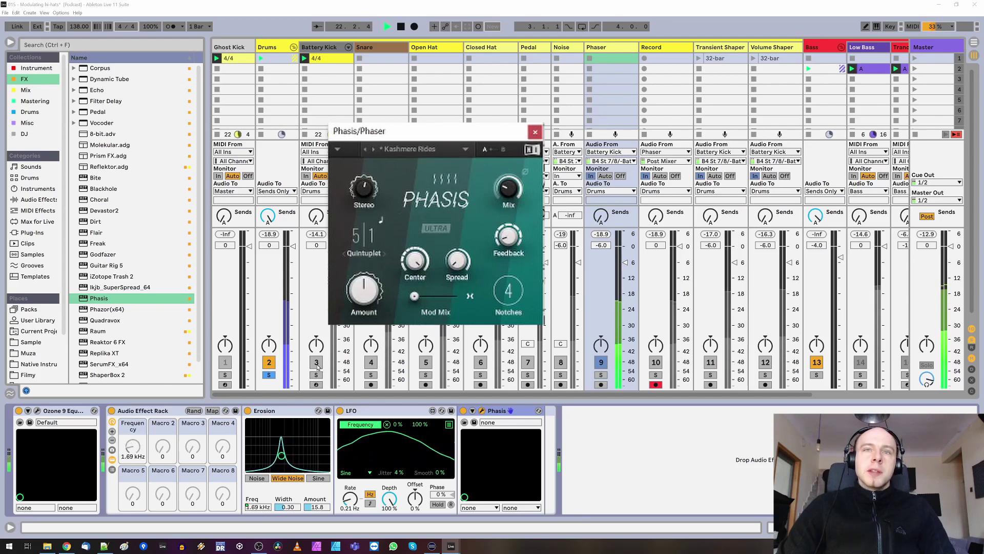
- Re-enable Battery Kick, Snare and Open Hat, unsolo Drums, mute Bass, and record onto the Record track
left_click_drag(316, 364, 425, 362)
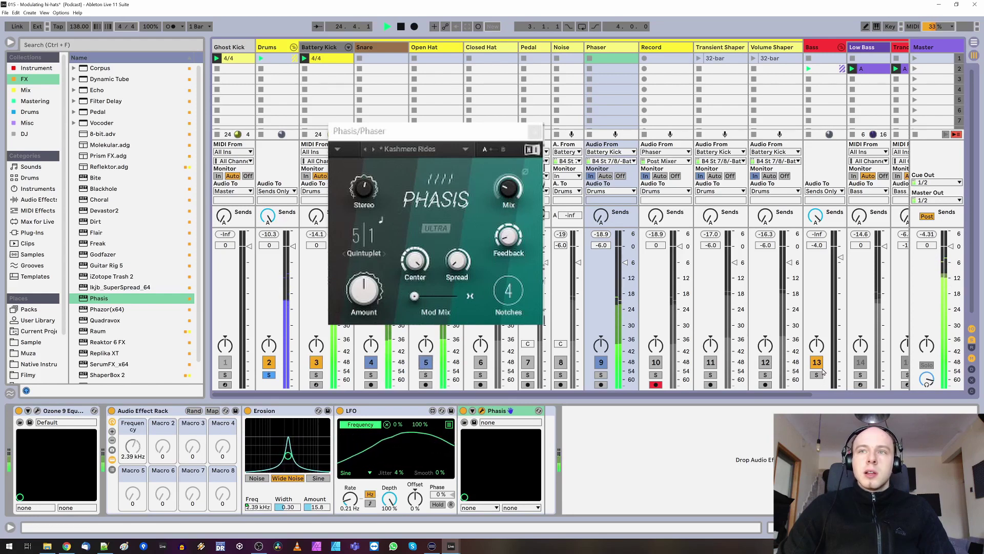
left_click(270, 375)
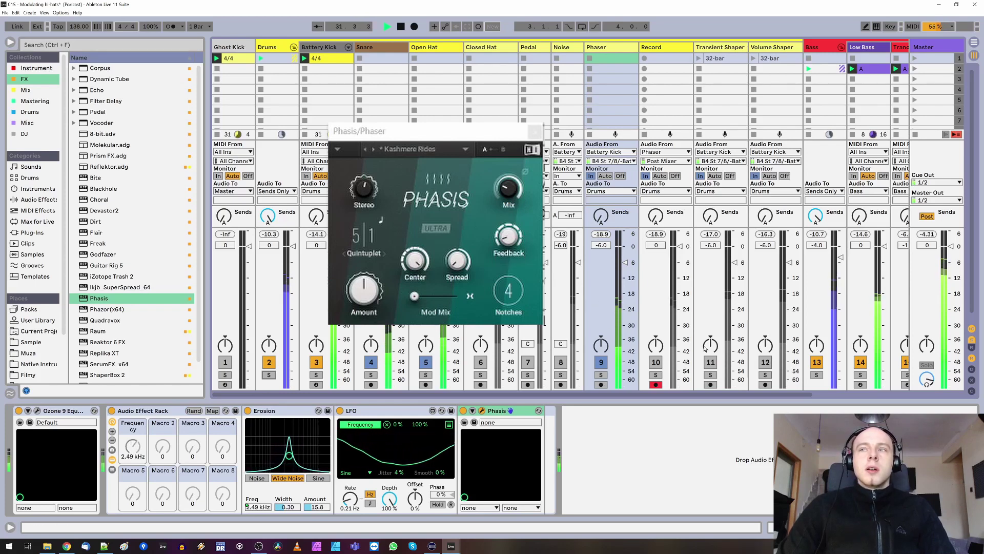
left_click(817, 362)
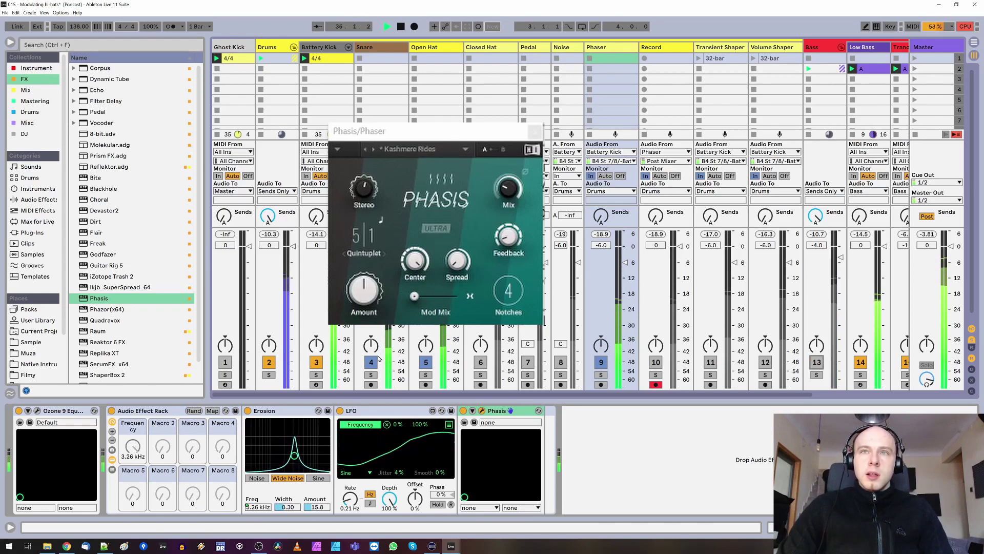
key("space")
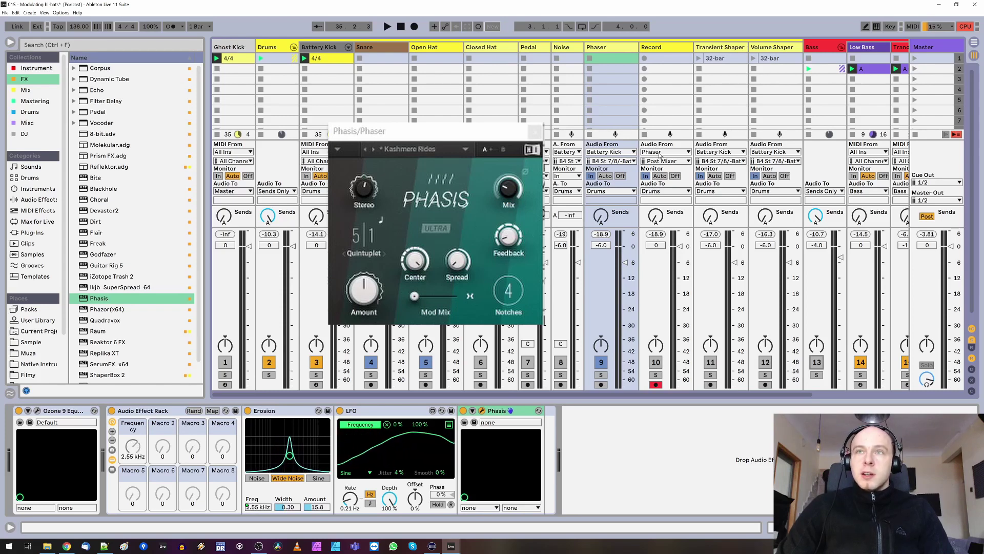
left_click(644, 61)
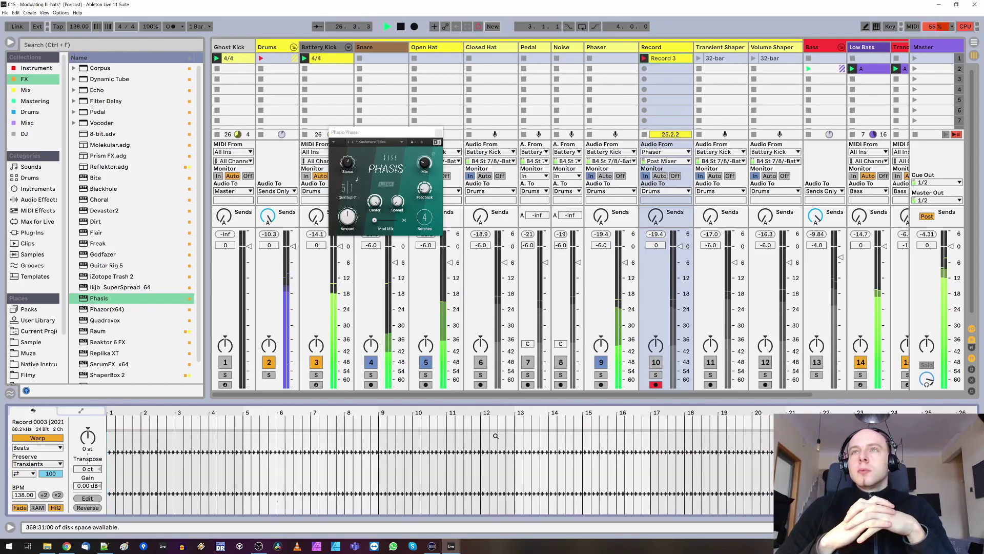
- Stop recording to finish the Record 3 clip
key("space")
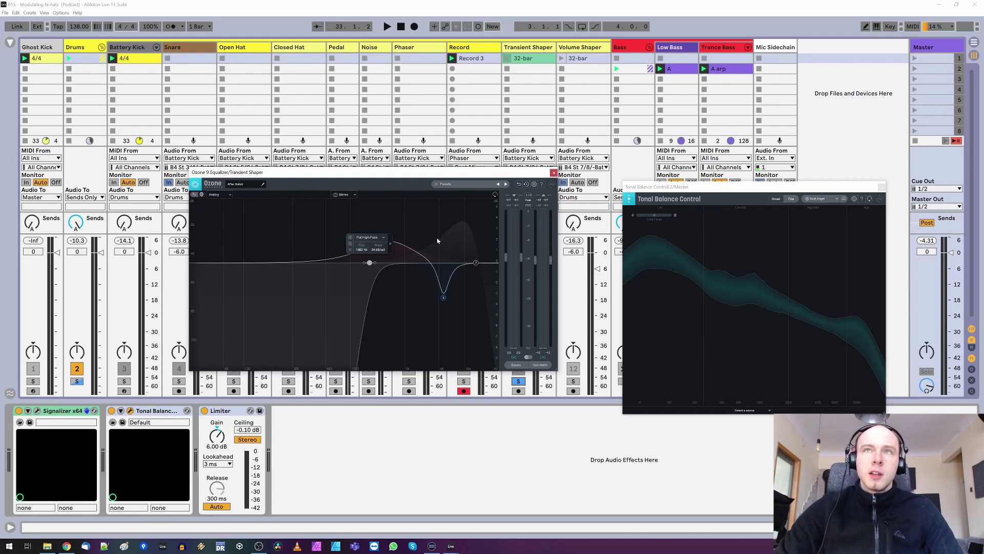
- Launch the 32-bar clip on Transient Shaper and enable Ozone EQ band 7 as a low-pass filter
left_click(507, 59)
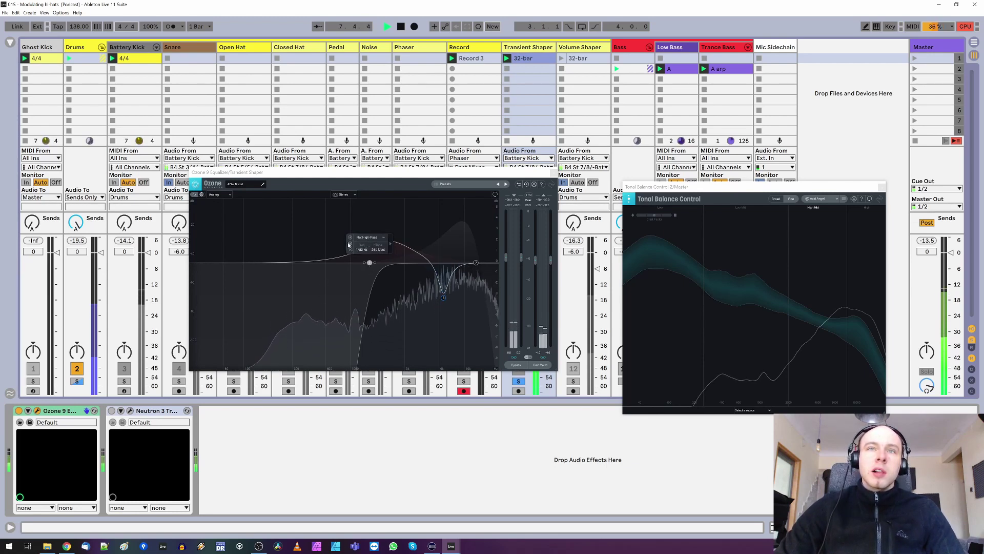
left_click(402, 278)
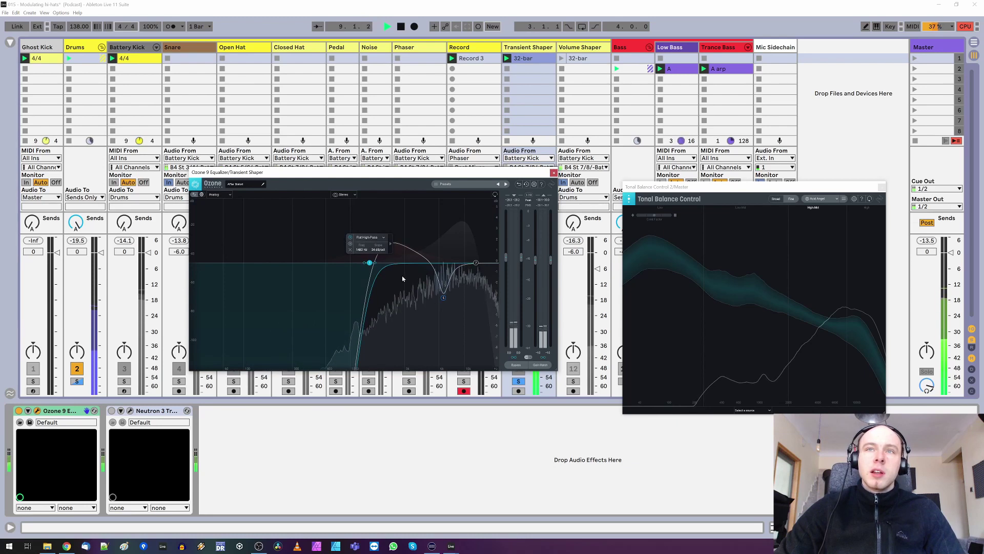
left_click(476, 263)
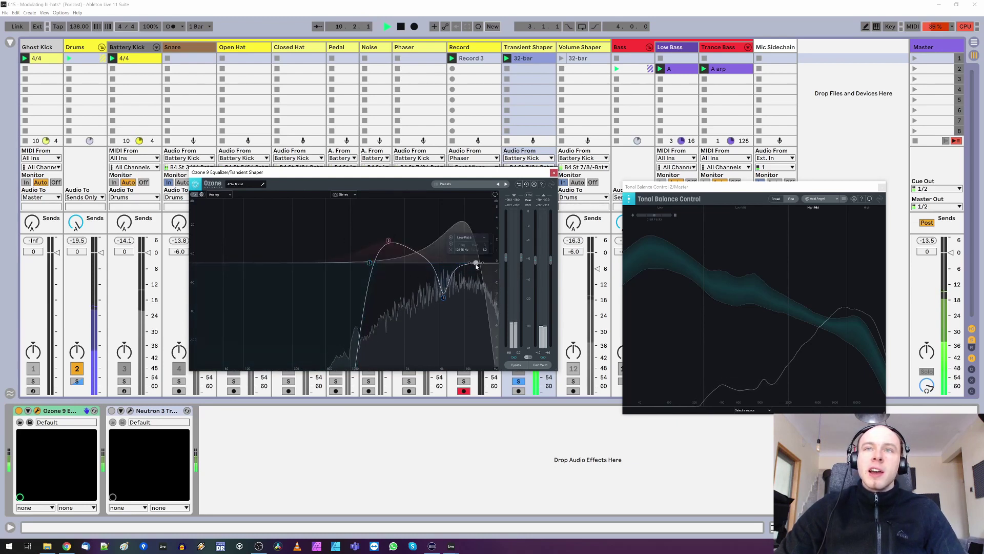
left_click(452, 240)
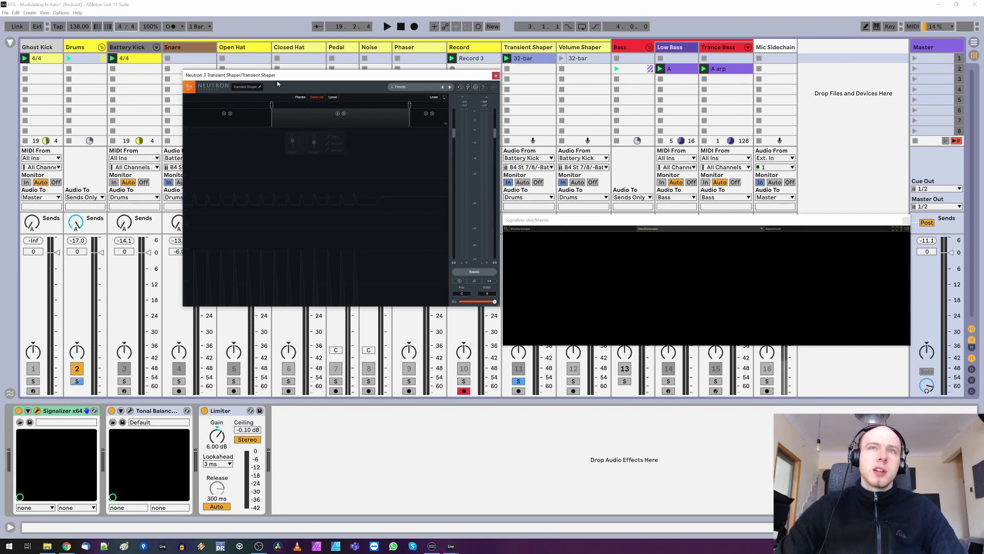
- Enable Neutron transient shaping on the middle band, A/B-ing it with bypass during playback
key("space")
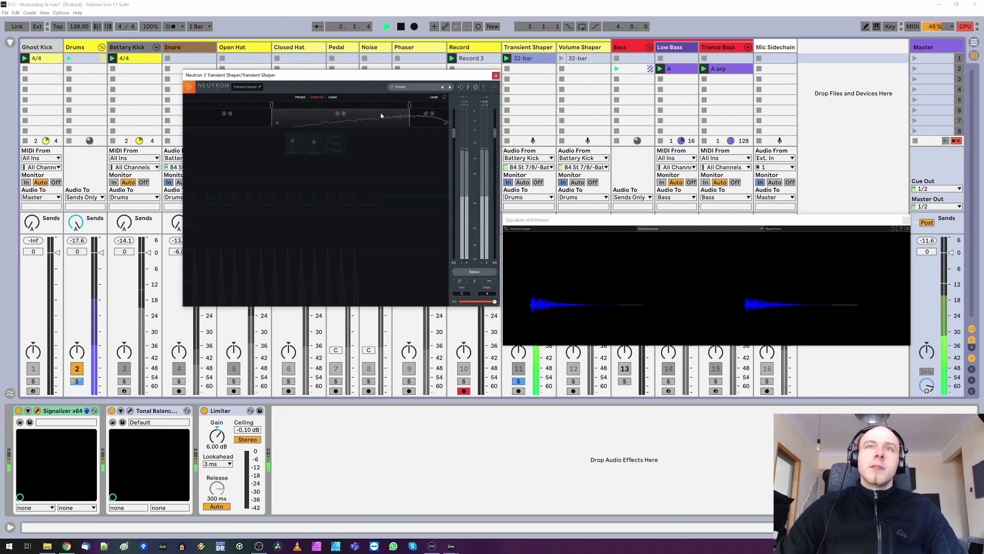
left_click(337, 114)
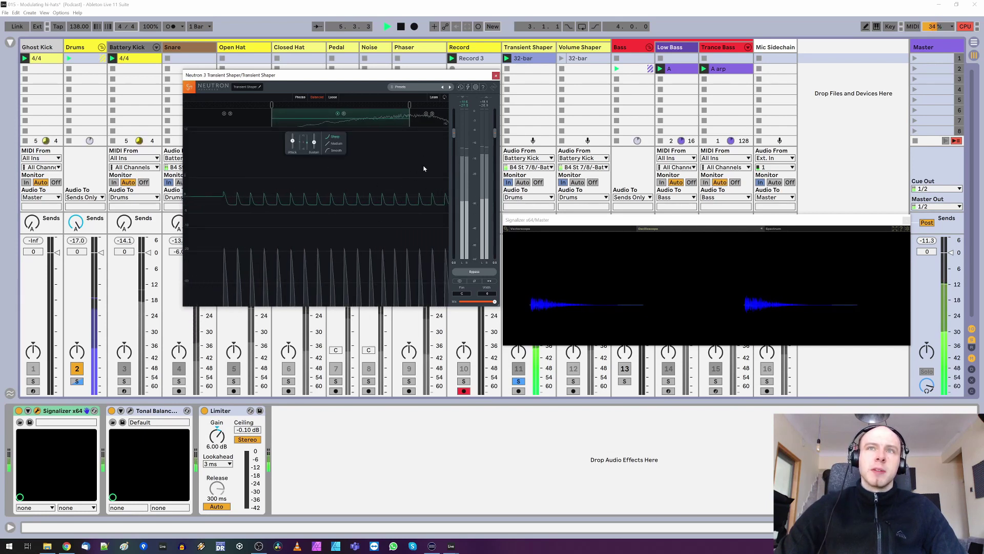
left_click(463, 272)
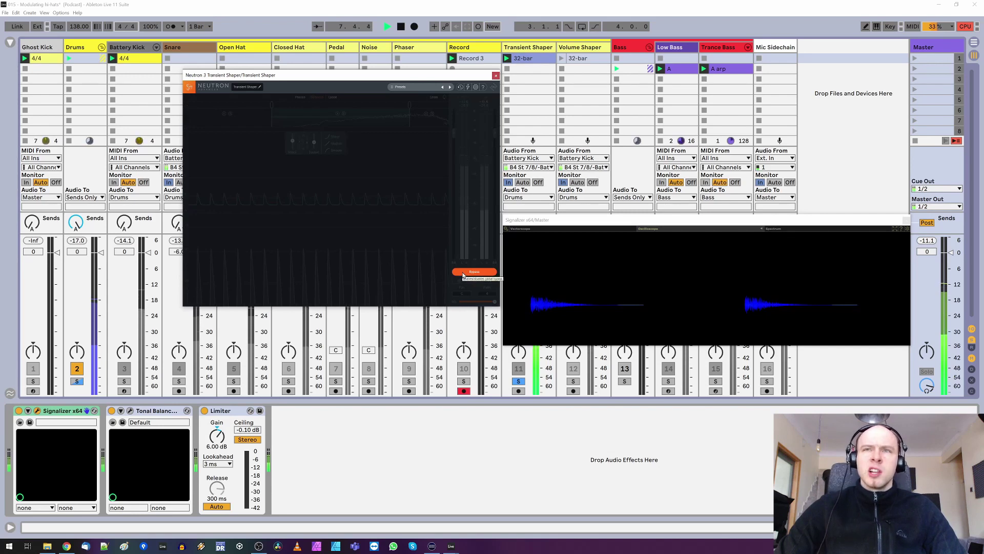
left_click(463, 273)
left_click(463, 273)
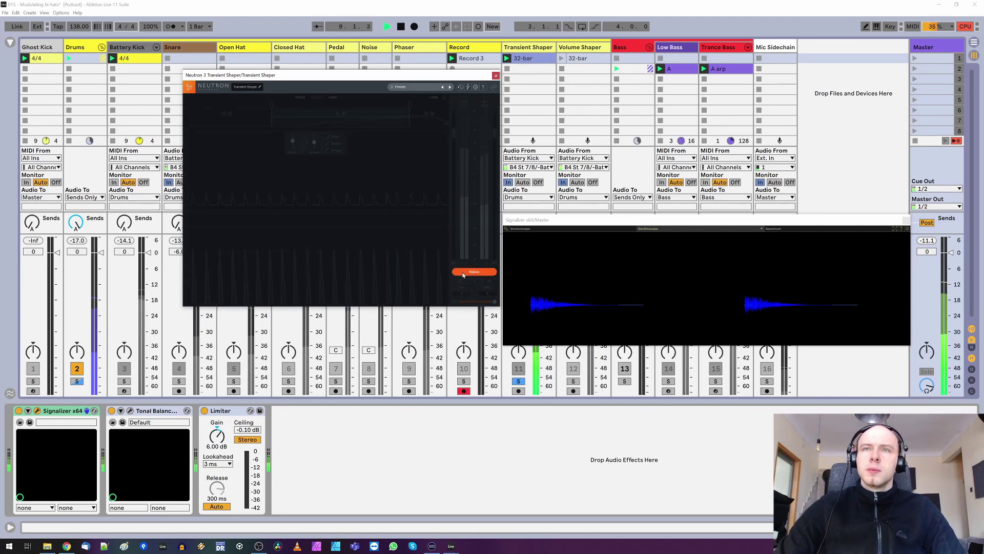
left_click(463, 274)
left_click(463, 274)
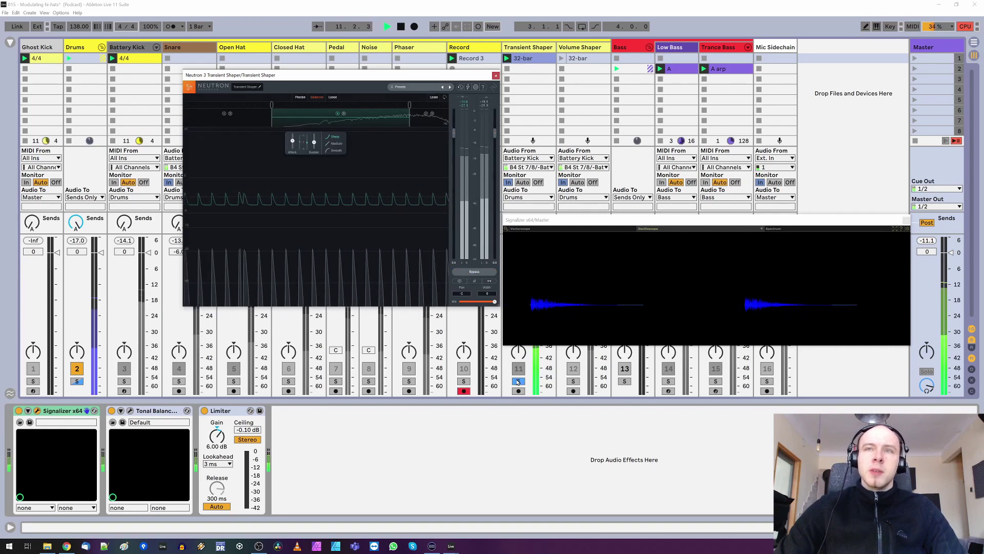
left_click(474, 272)
- Unsolo the track, bring Bass back in, and compare Neutron within the full mix
left_click(518, 382)
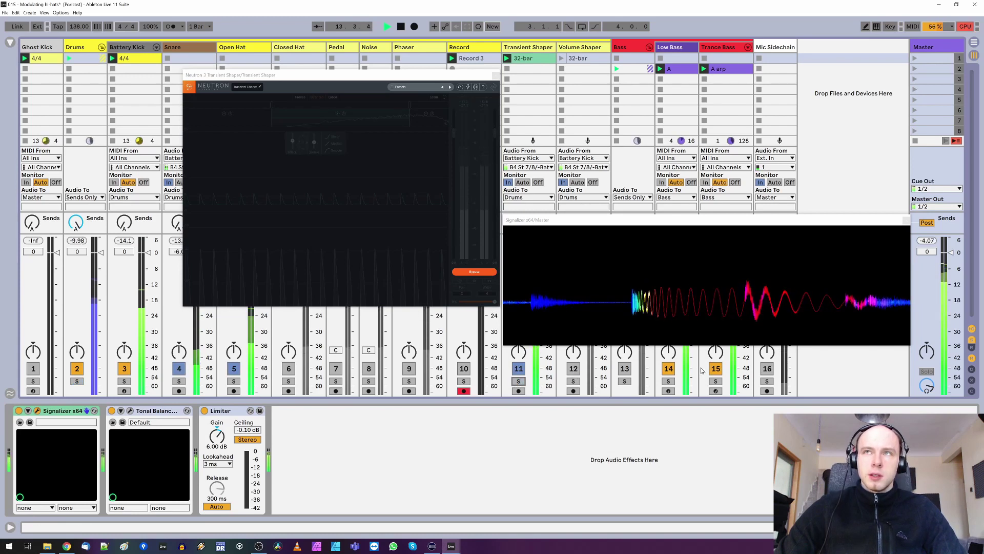
left_click(625, 369)
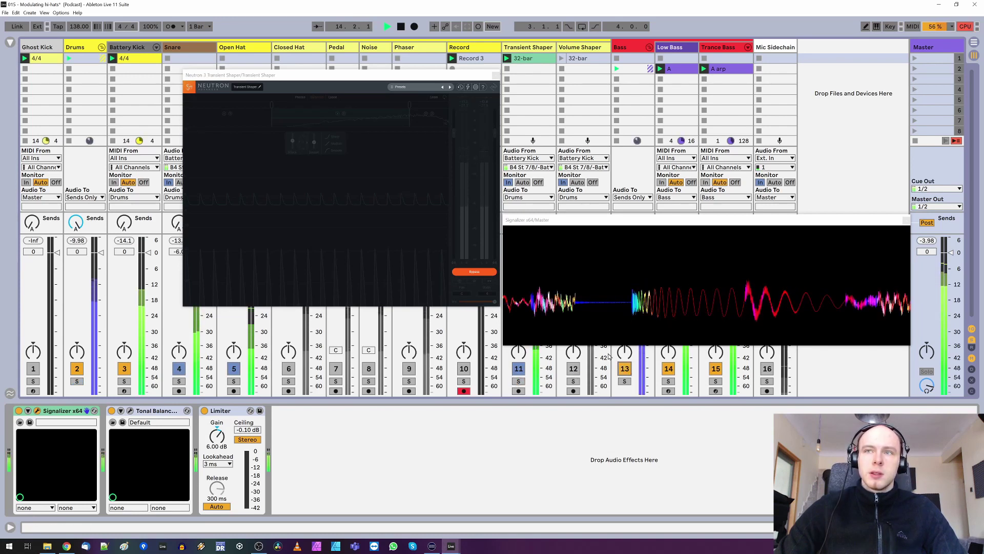
left_click(474, 272)
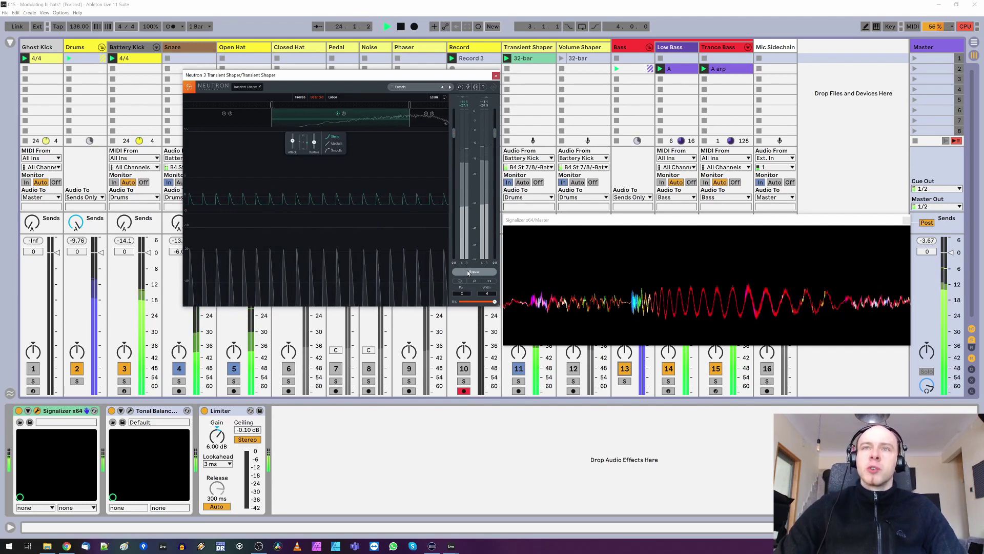
left_click(467, 273)
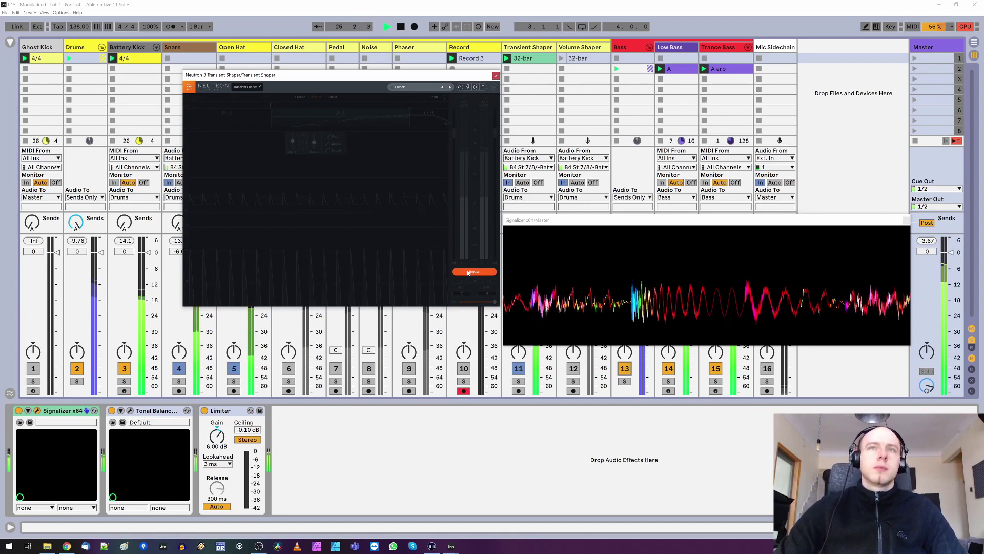
left_click(468, 273)
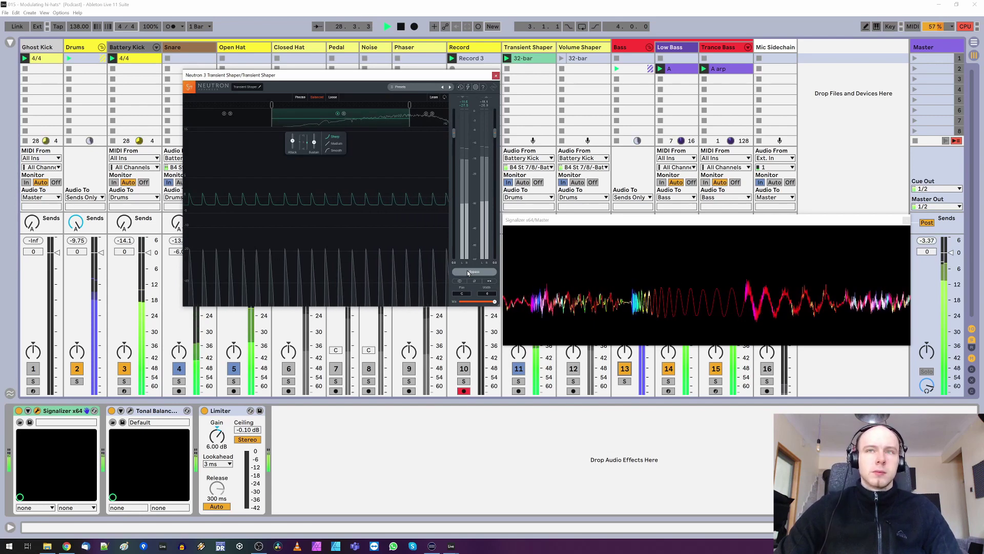
key("space")
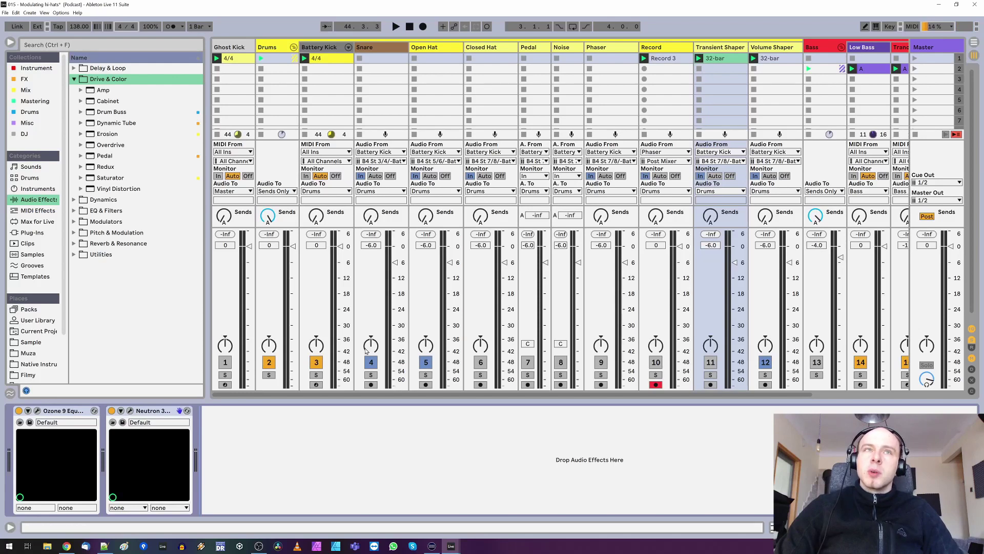
- Add Drum Buss from the browser to the chain after Neutron
left_click(107, 116)
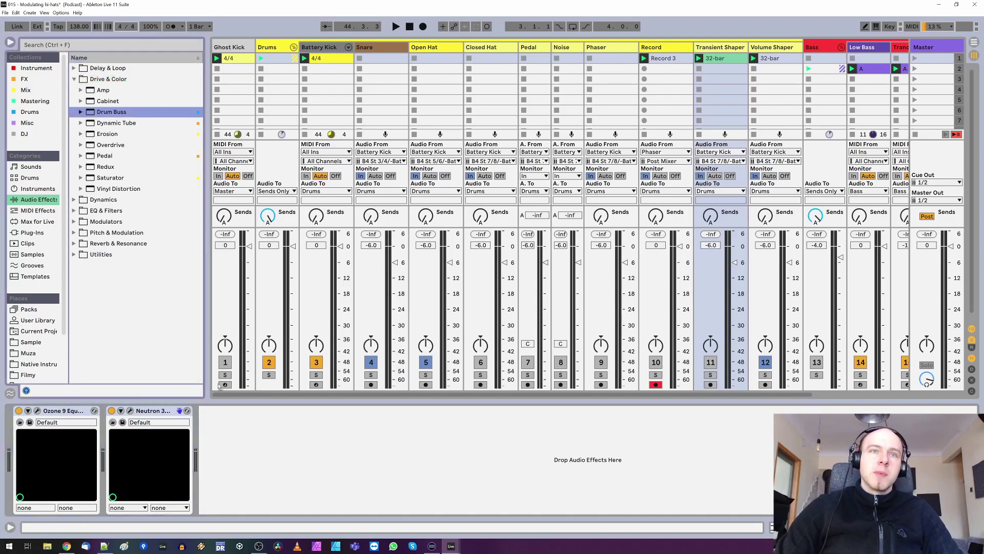
left_click_drag(219, 385, 230, 423)
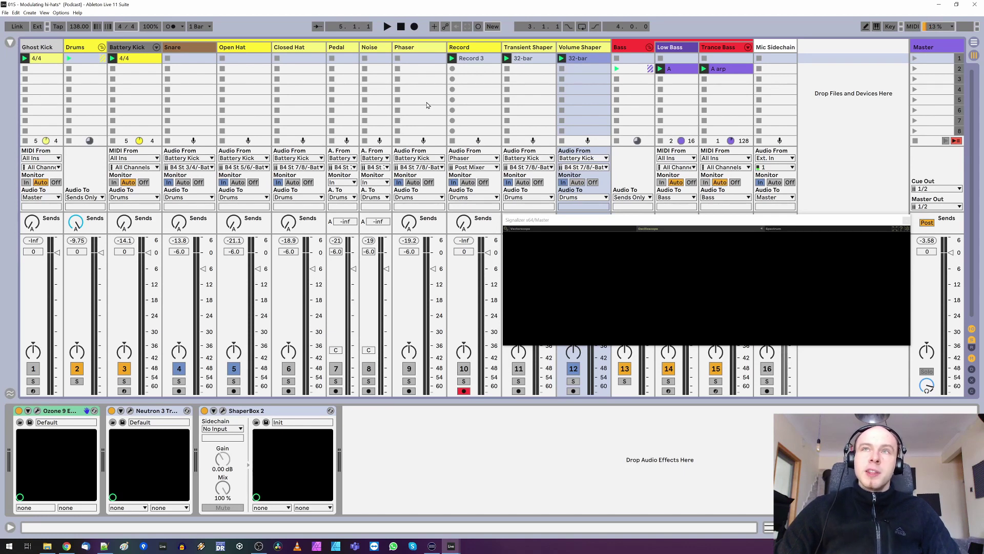
- Start playback, open the ShaperBox 2 editor, and move the first curve point to the start
key("space")
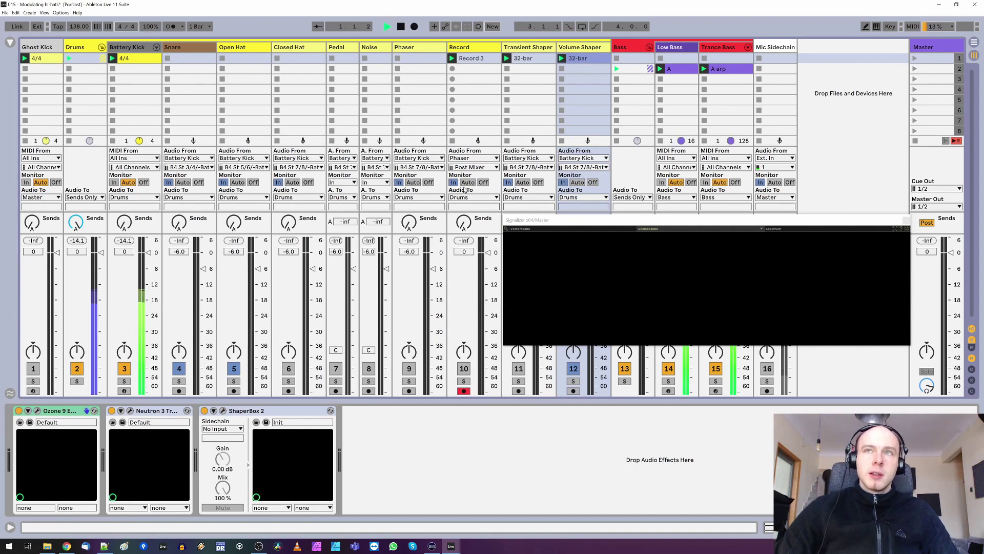
left_click(223, 411)
left_click_drag(225, 230, 155, 278)
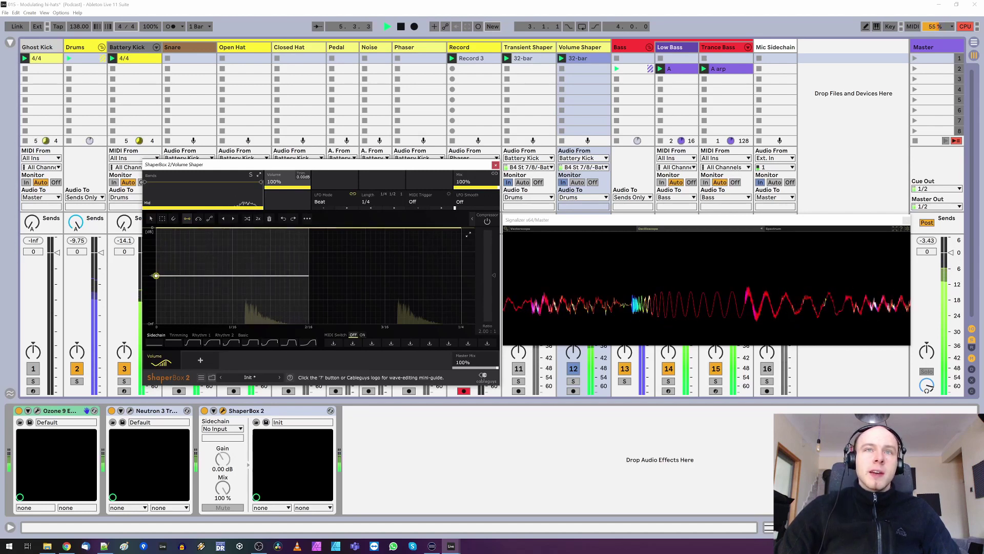
- Shape the volume curve into a step rising at 2/16 and dropping at 3/16
left_click(308, 276)
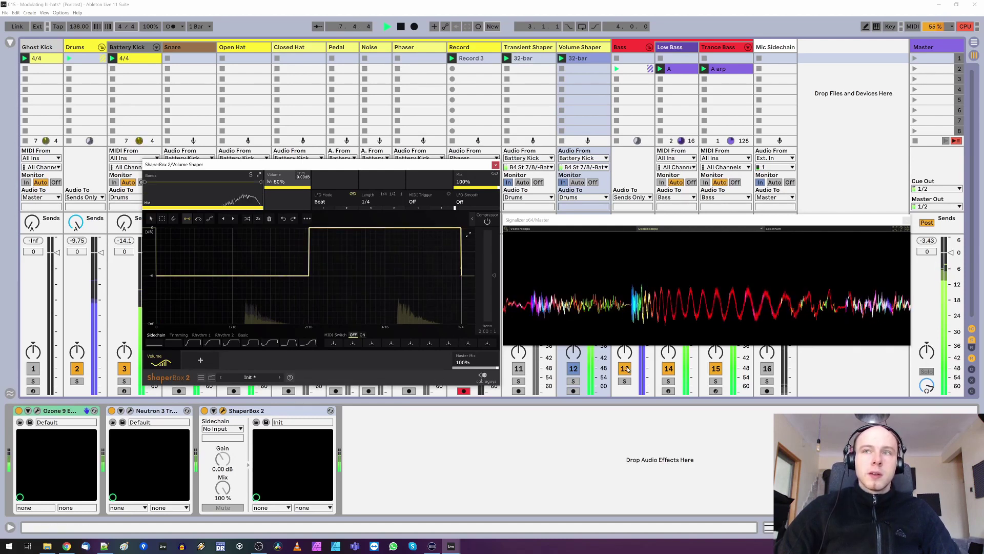
left_click_drag(415, 295, 384, 228)
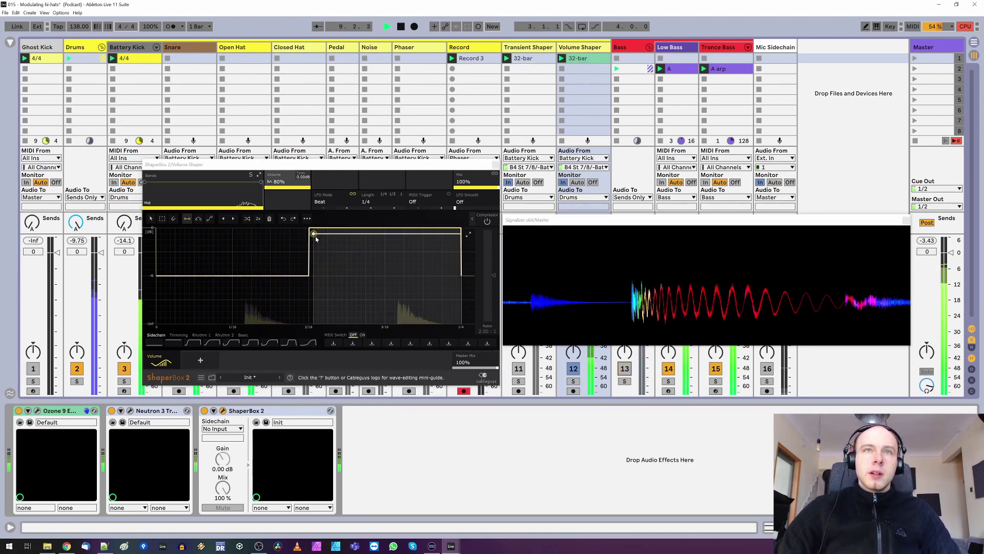
left_click(307, 188)
- Raise the band's trim to 2.40dB and audition the Volume Shaper track soloed, then unsoloed
left_click_drag(303, 177, 303, 161)
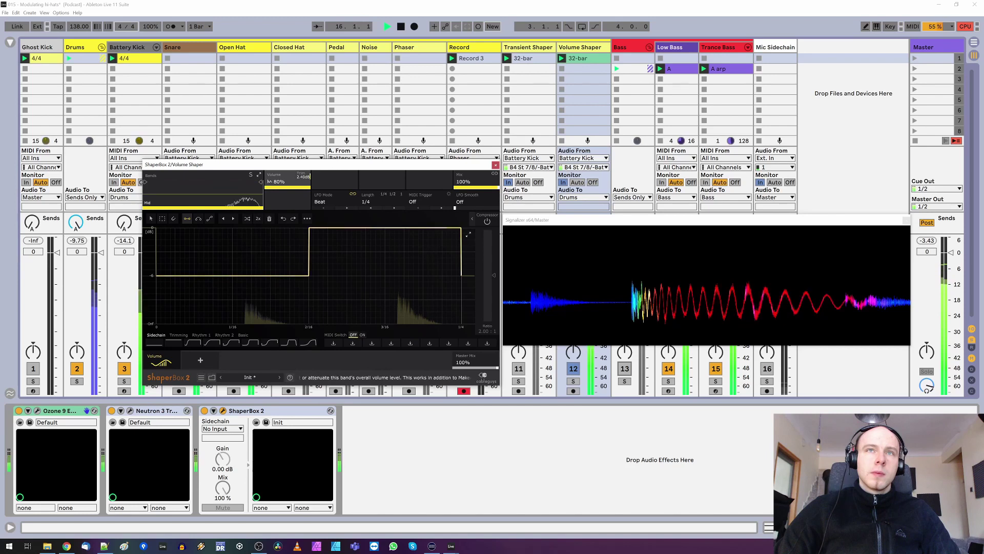
left_click(206, 411)
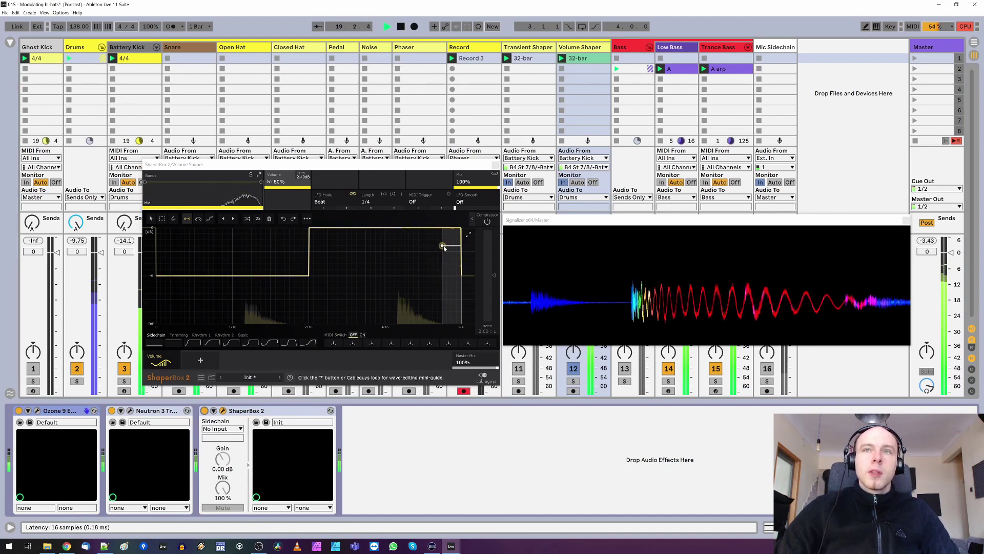
left_click(573, 381)
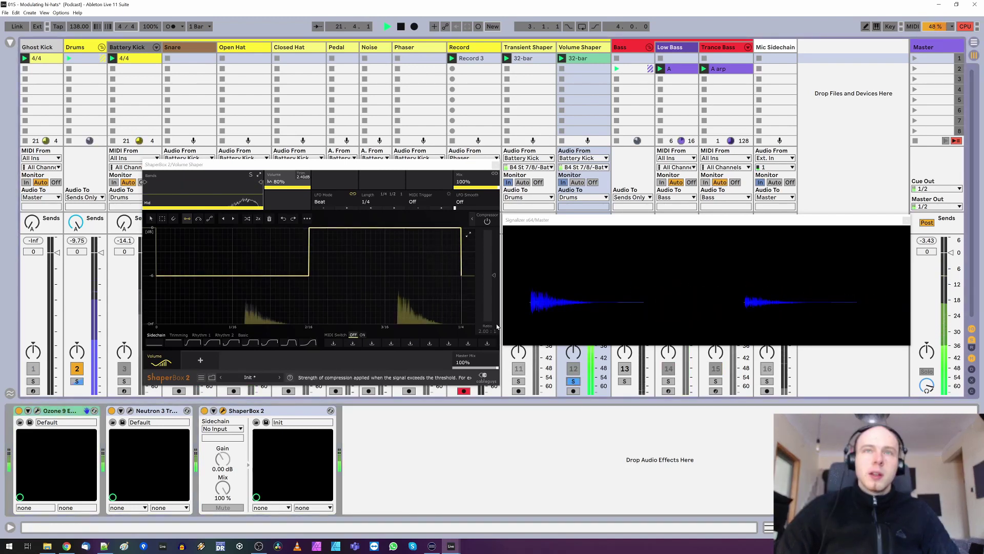
left_click(573, 383)
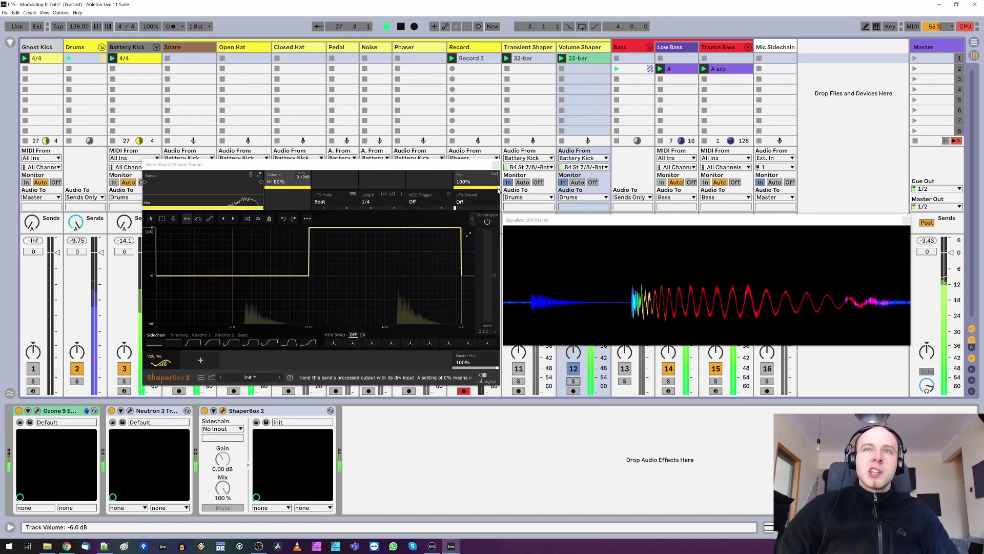
- Compare ShaperBox mix levels (52%, 100%, 89%), settle at 26%, and stop playback
left_click_drag(498, 190, 463, 189)
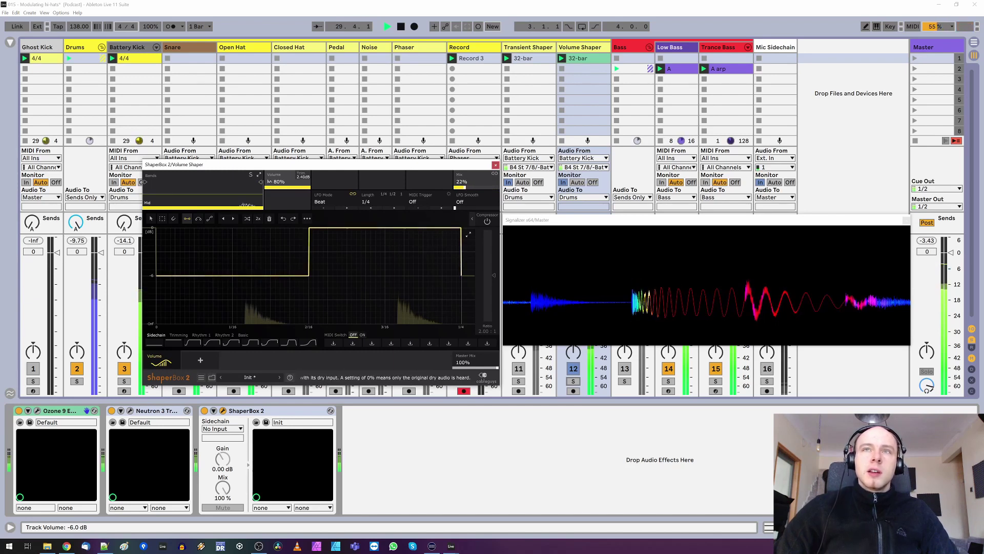
left_click_drag(481, 190, 454, 190)
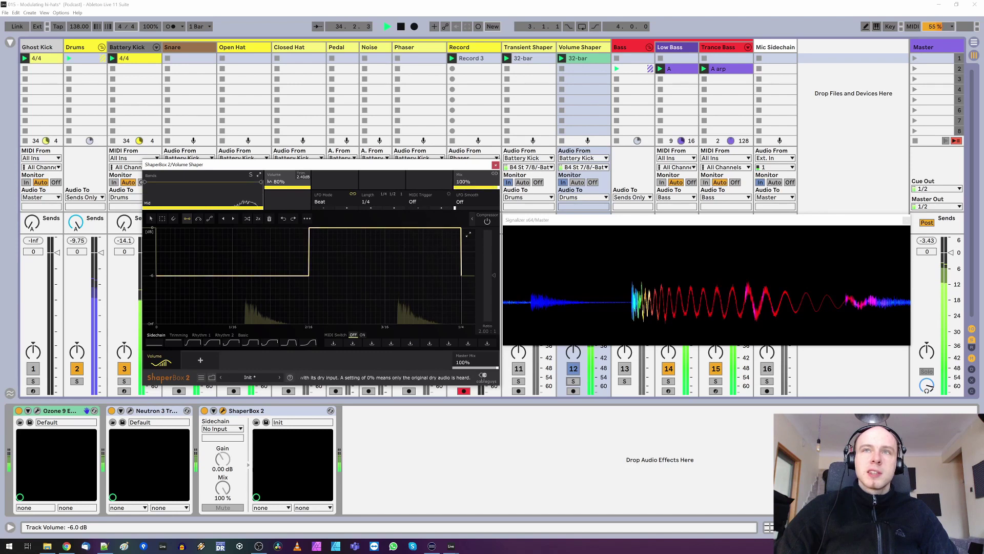
mouse_move(498, 190)
left_mouse_down()
mouse_move(462, 189)
mouse_move(487, 190)
left_mouse_up()
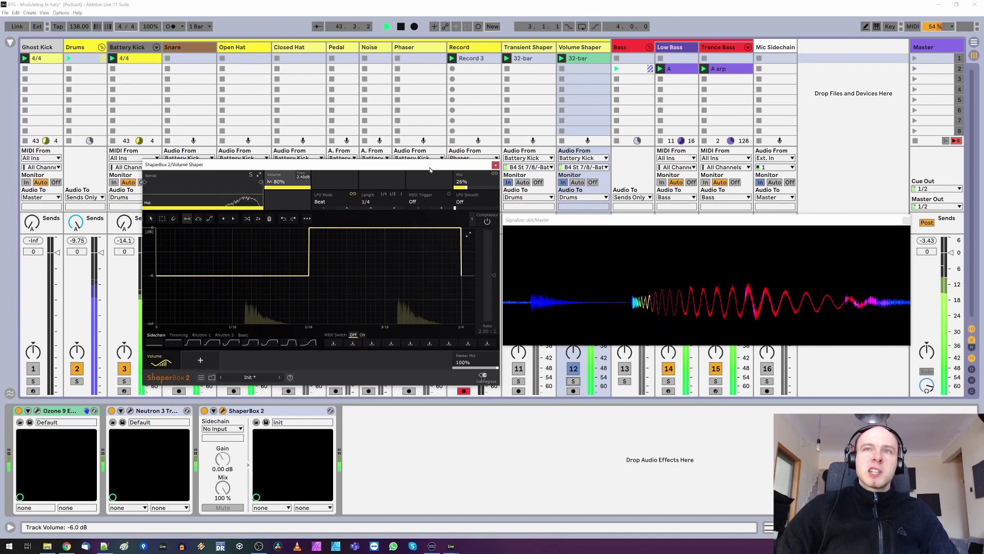
key("space")
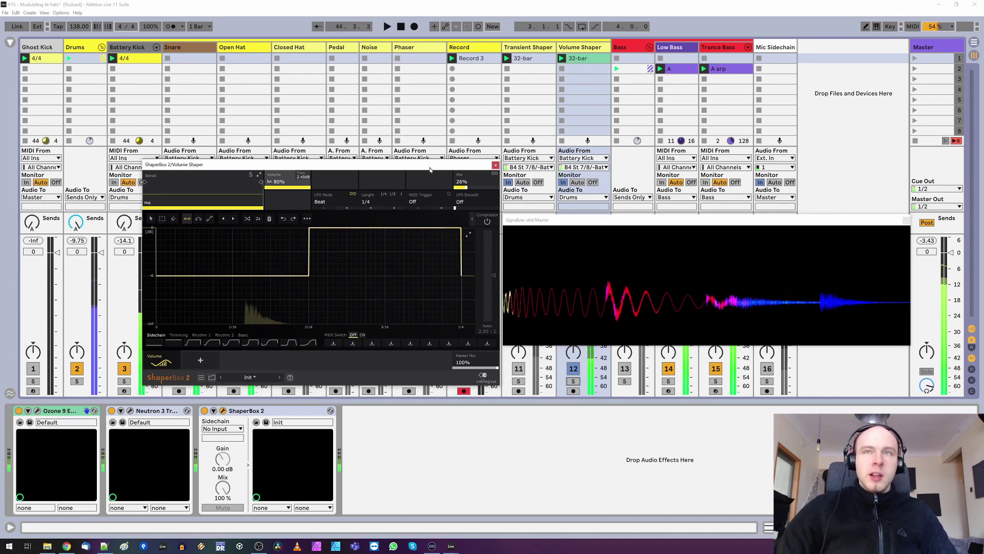